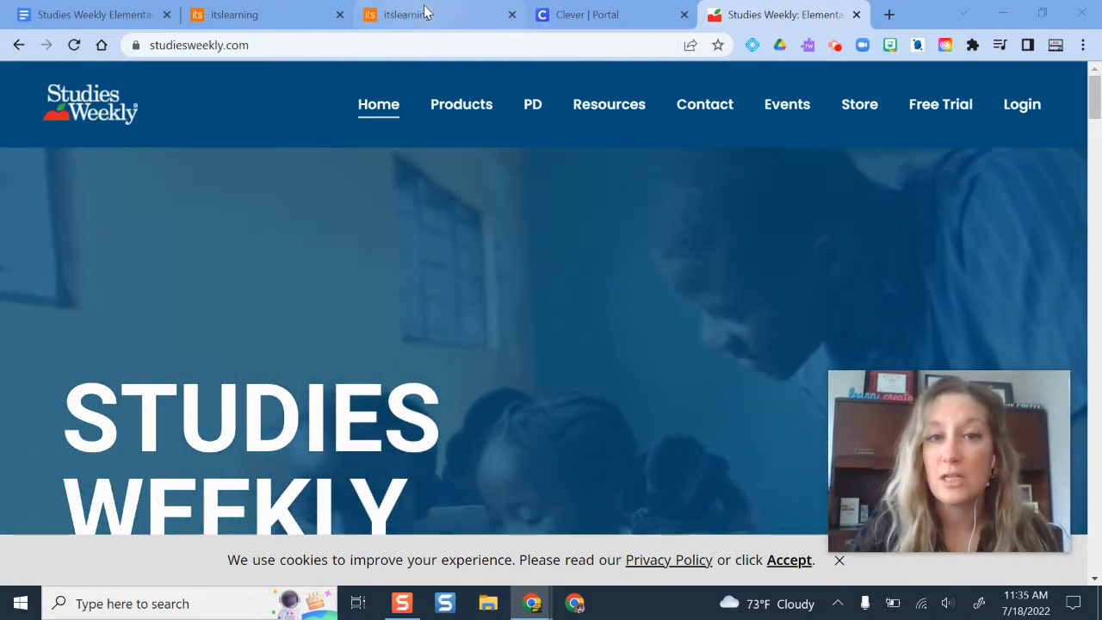
- Launch Studies Weekly from the itslearning Social Studies resource, retrying after the Clever error tab
click(422, 14)
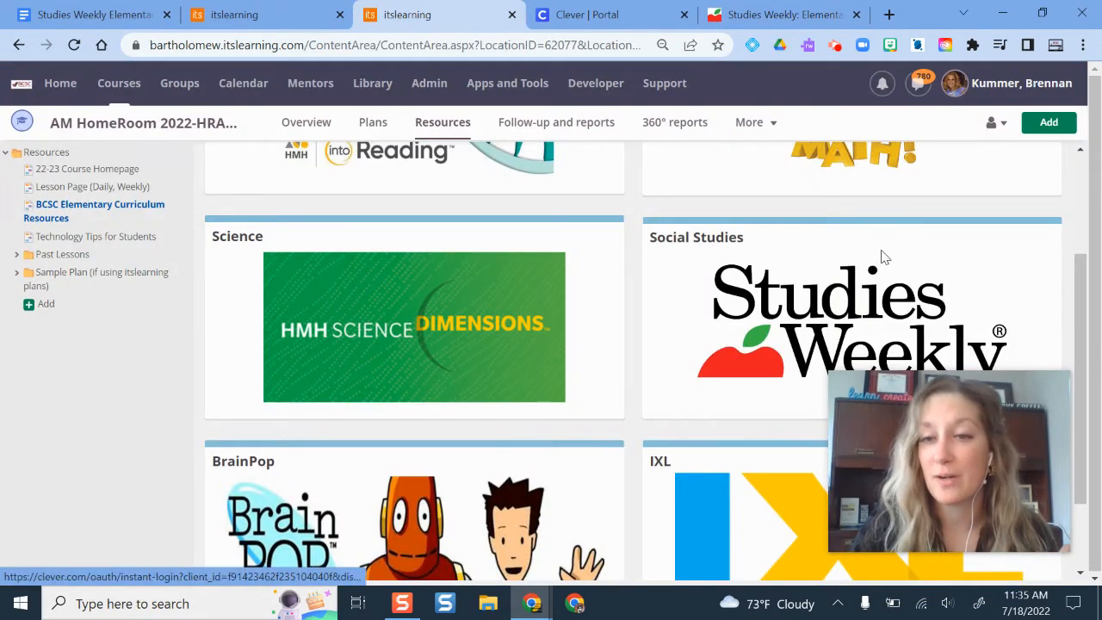
scroll(637, 293, up, 2)
scroll(674, 225, down, 3)
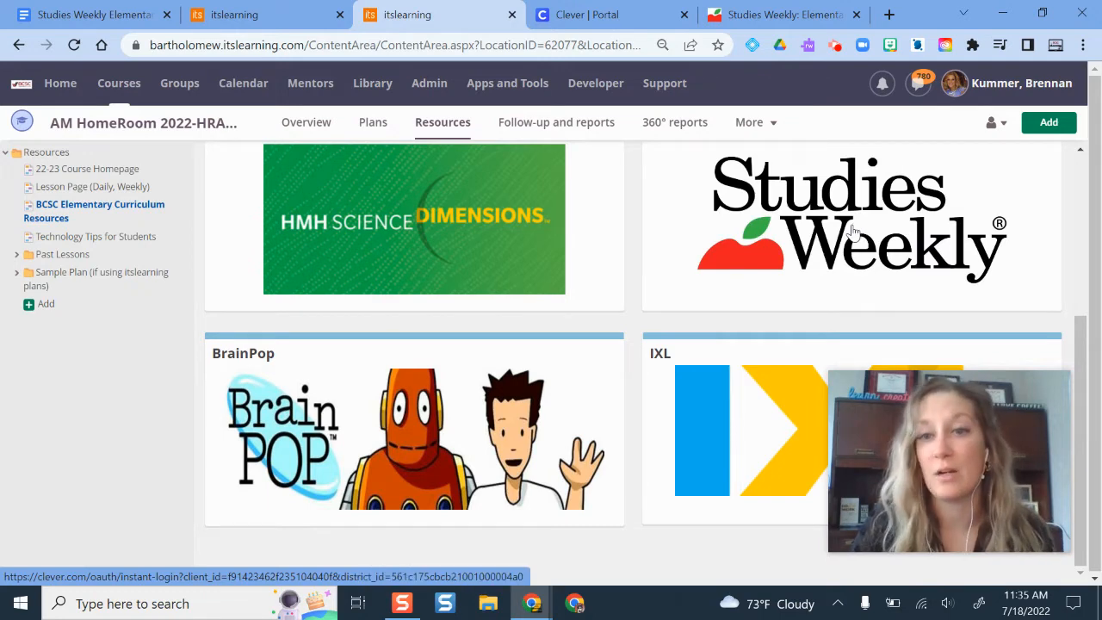
click(852, 230)
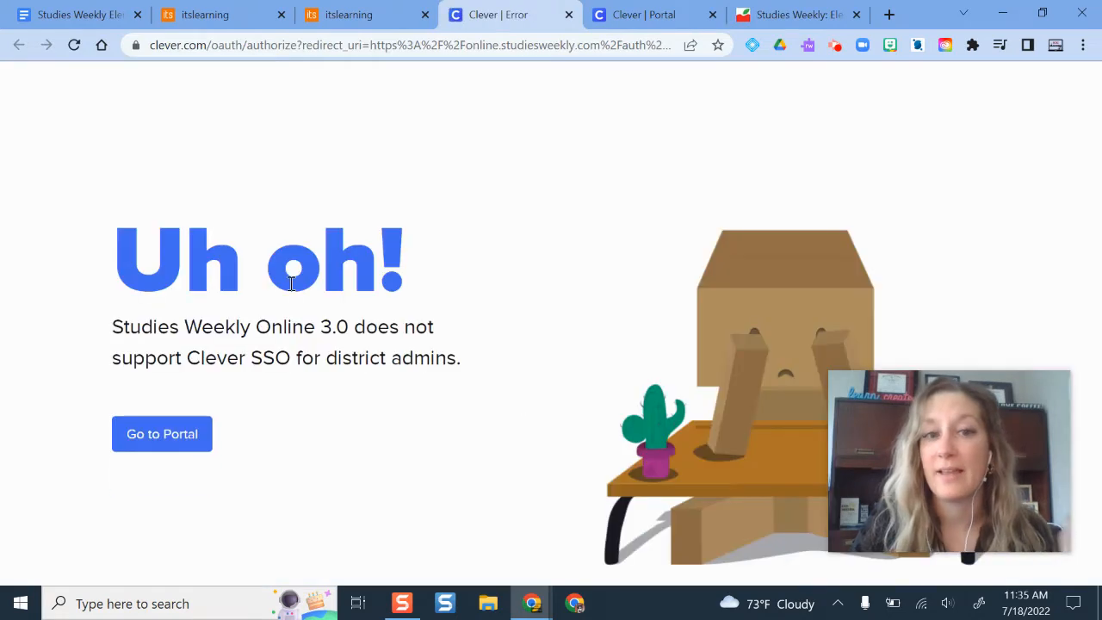
click(349, 15)
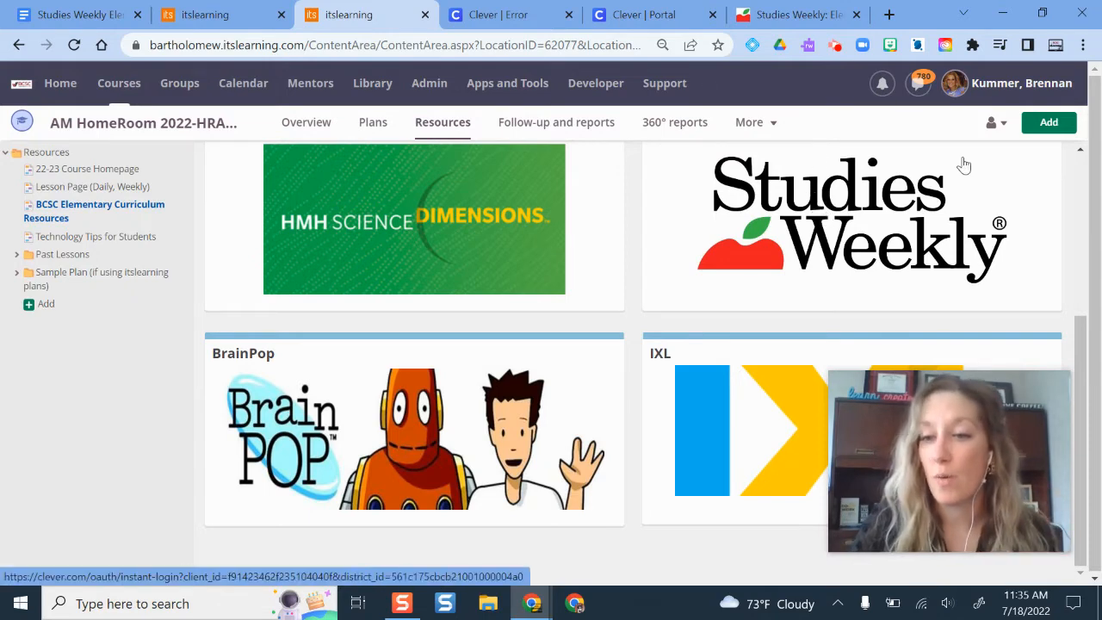
click(793, 203)
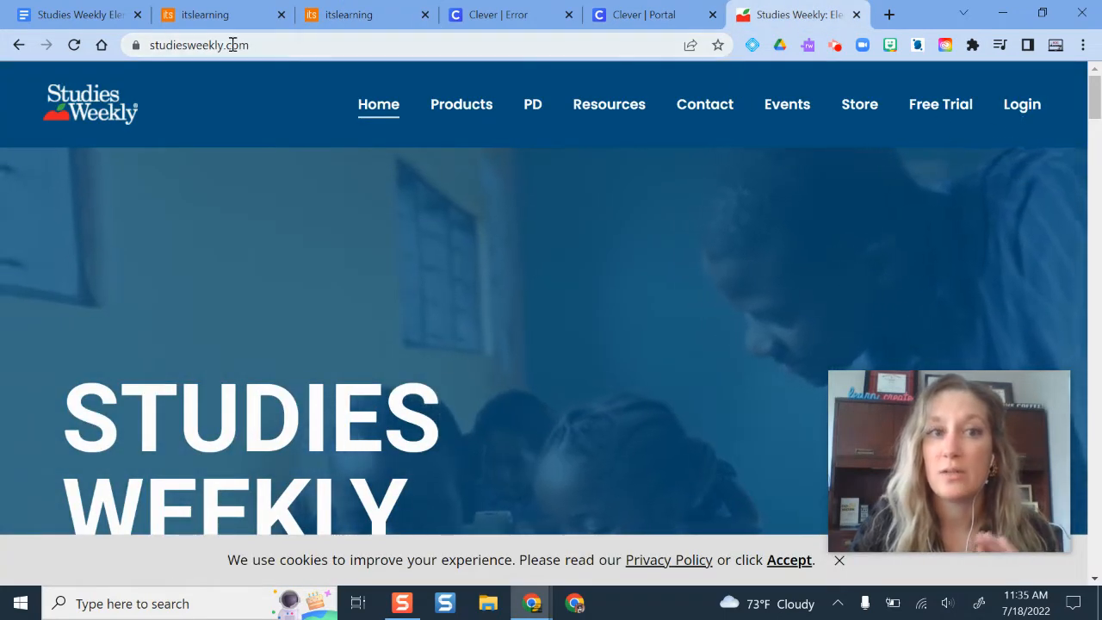
- Go to NEW Studies Weekly Online from the Login menu and sign out of the current account
click(1033, 110)
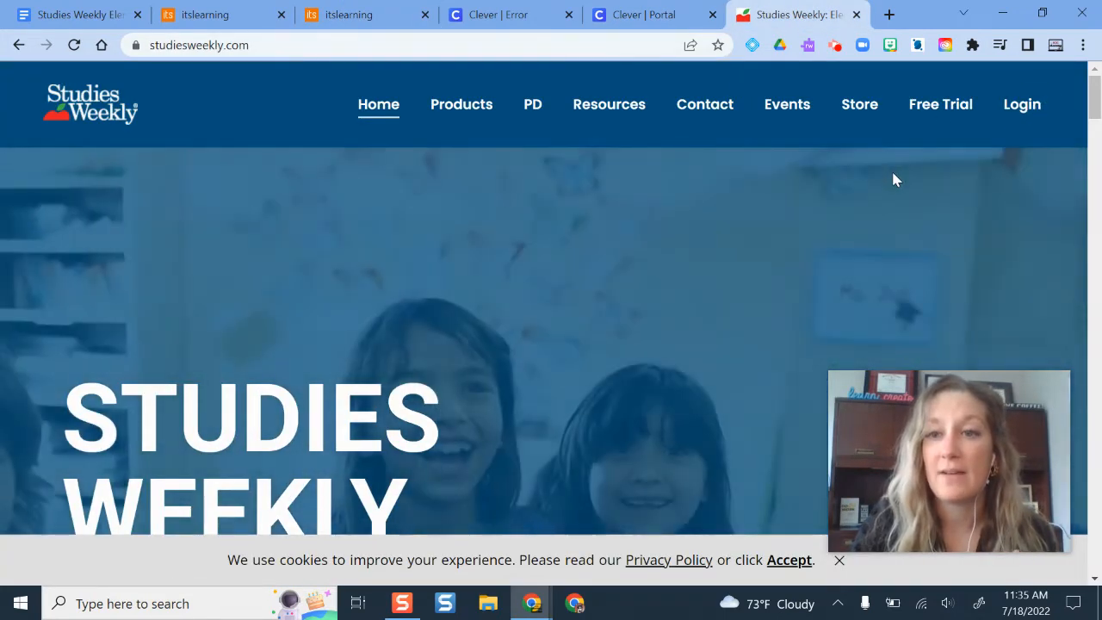
click(944, 194)
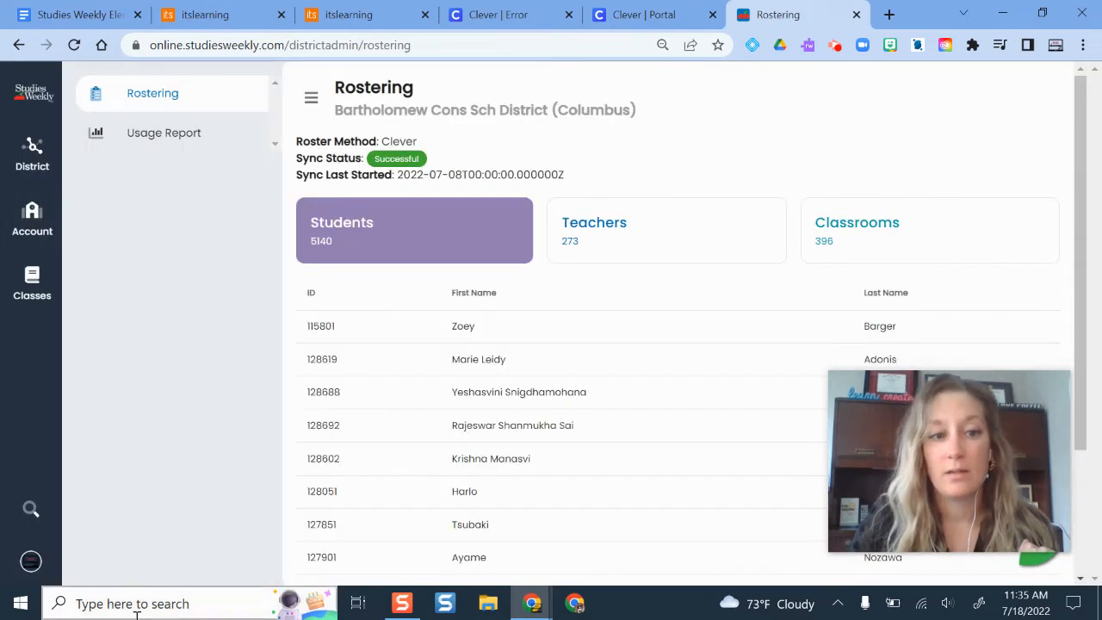
click(40, 558)
click(82, 514)
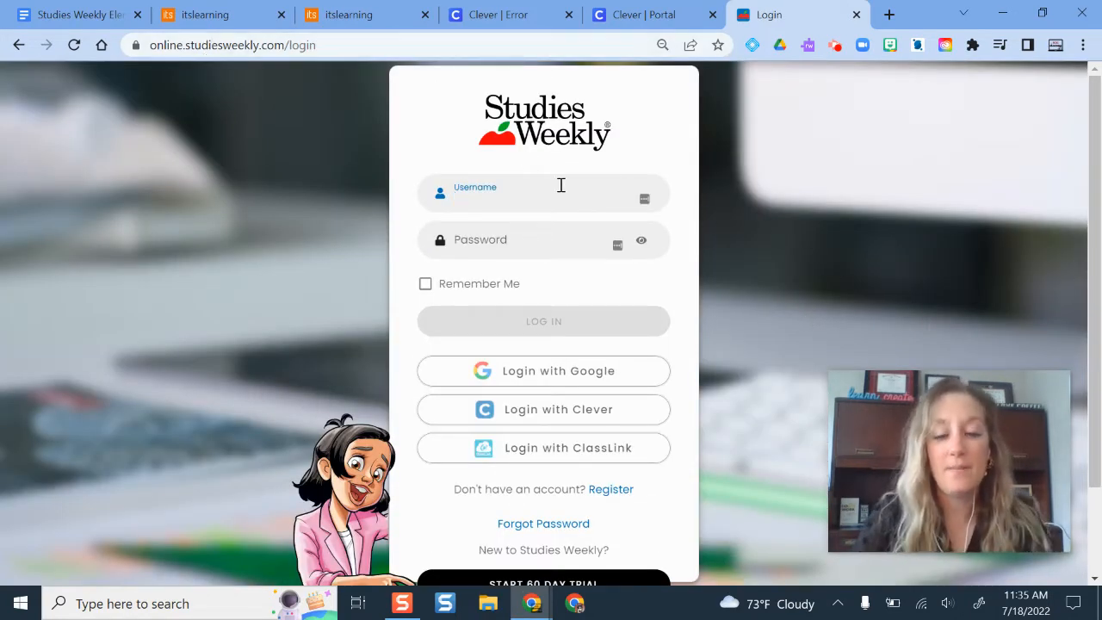
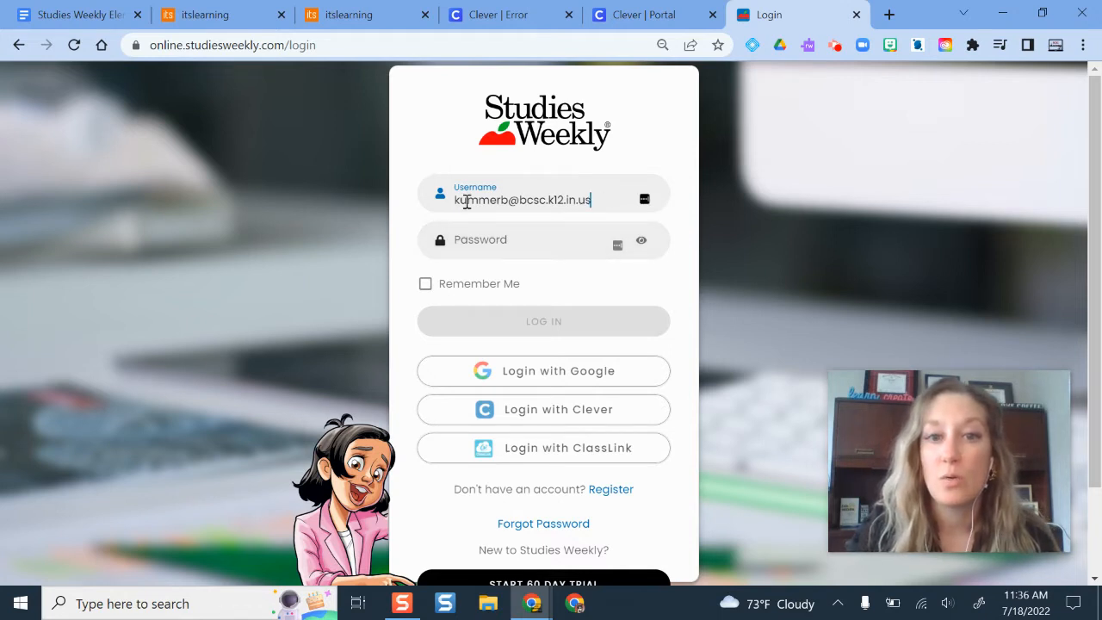
- Log in by entering the account's username and password and submitting
click(515, 243)
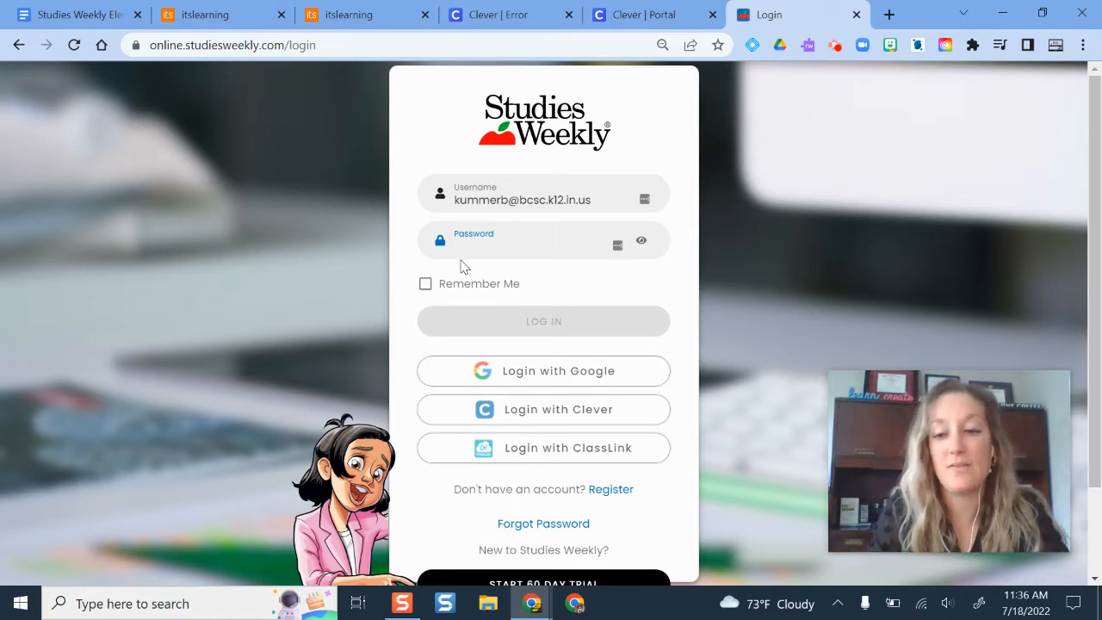
text(••••••)
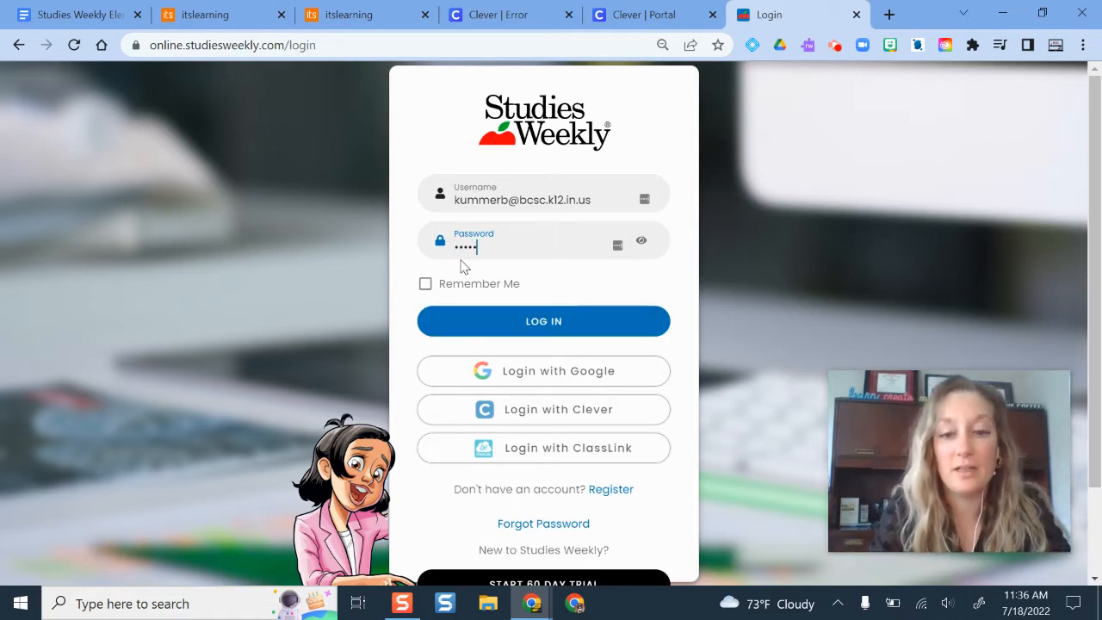
text(••••)
key(Return)
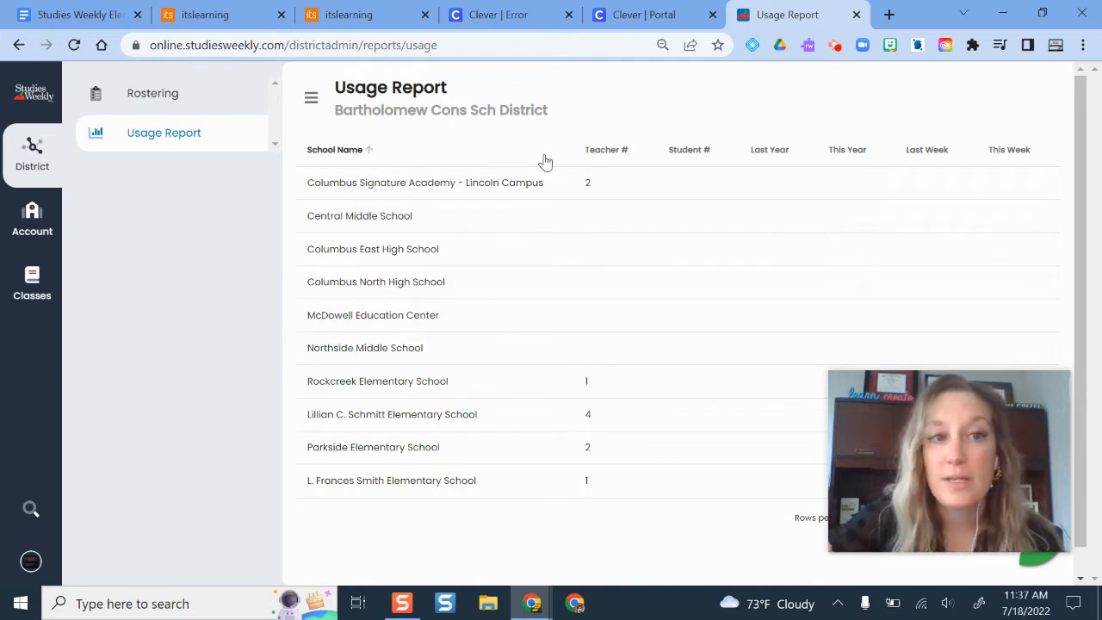
- Show the district Rostering page with 5140 students, 273 teachers and 396 classrooms
click(158, 93)
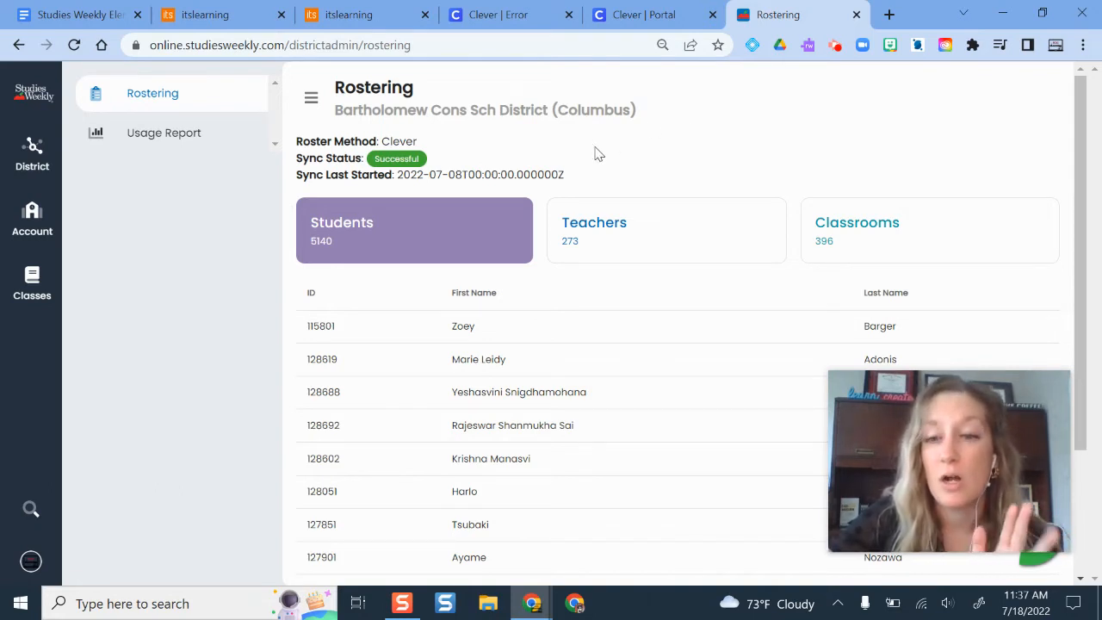
click(624, 243)
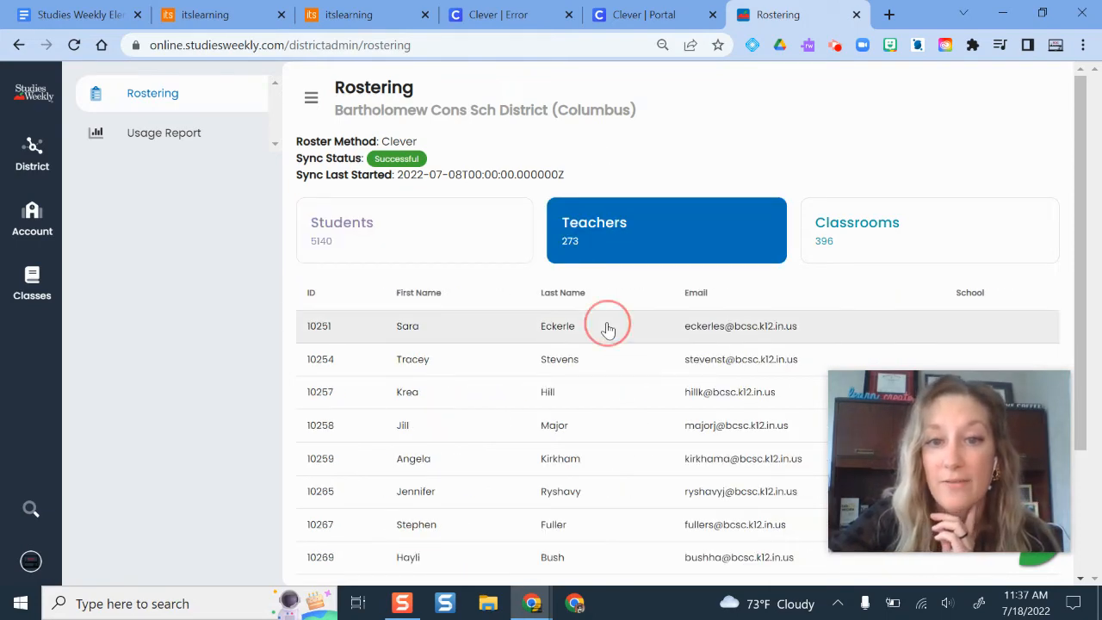
click(606, 329)
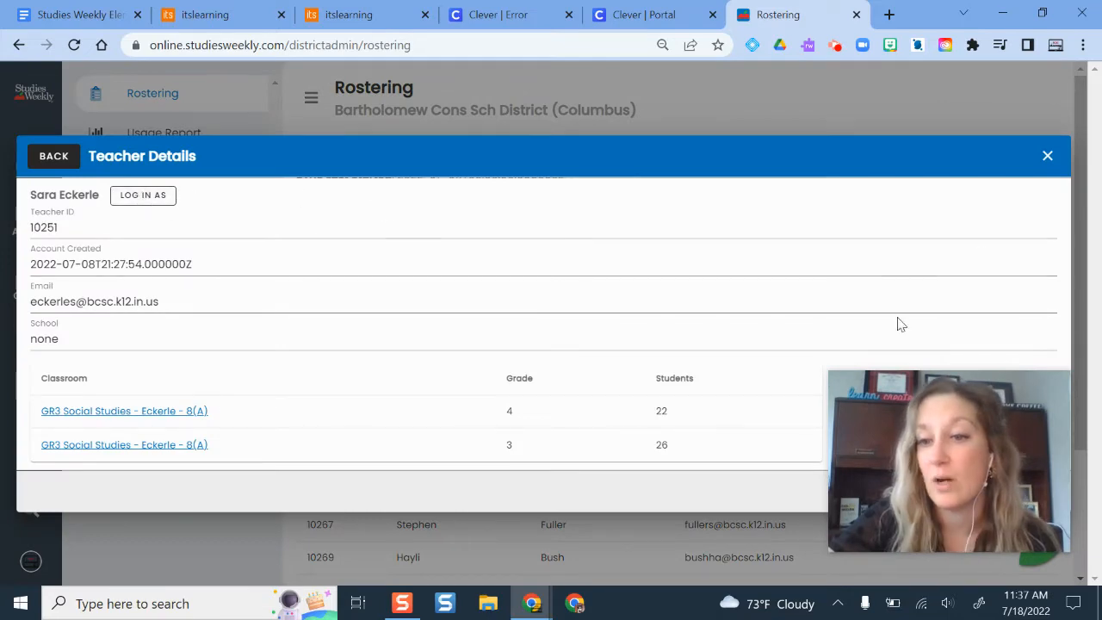
click(1047, 156)
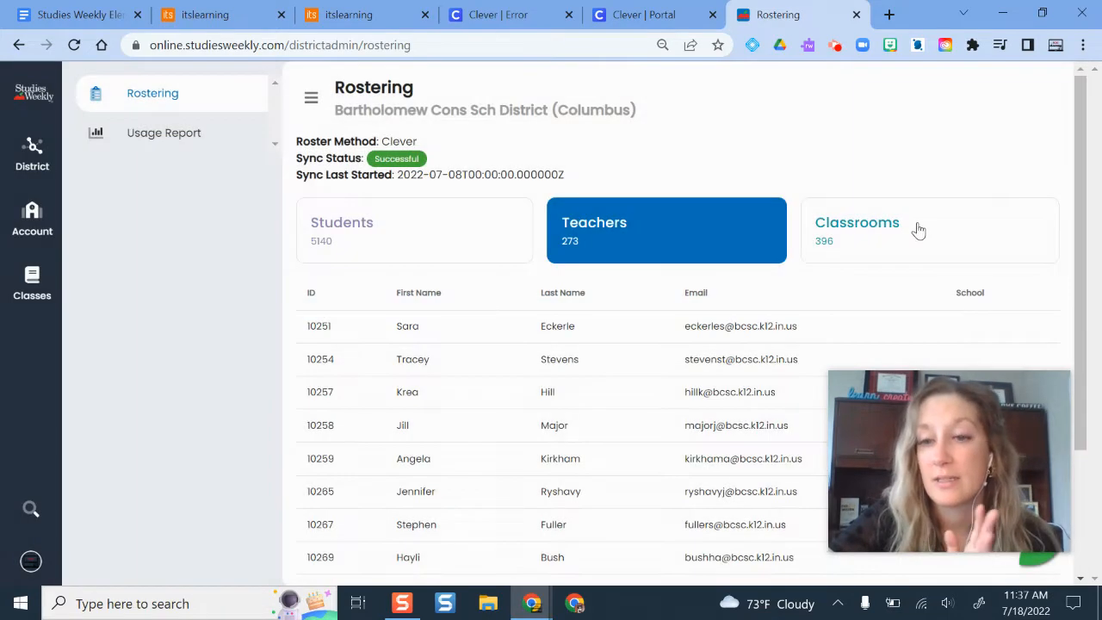
click(868, 248)
click(387, 227)
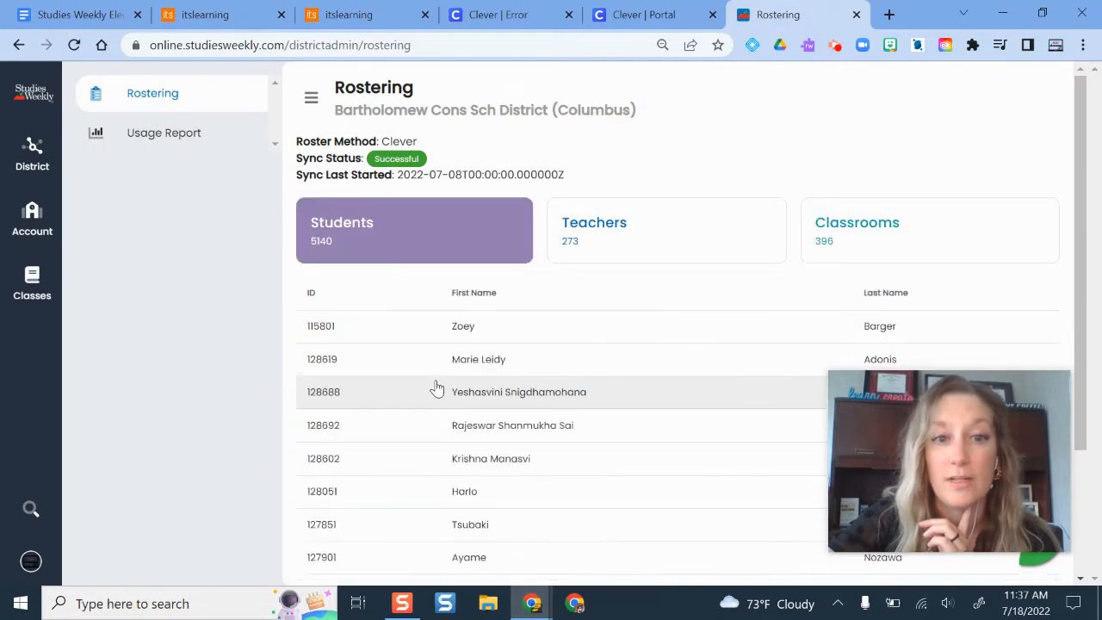
click(480, 332)
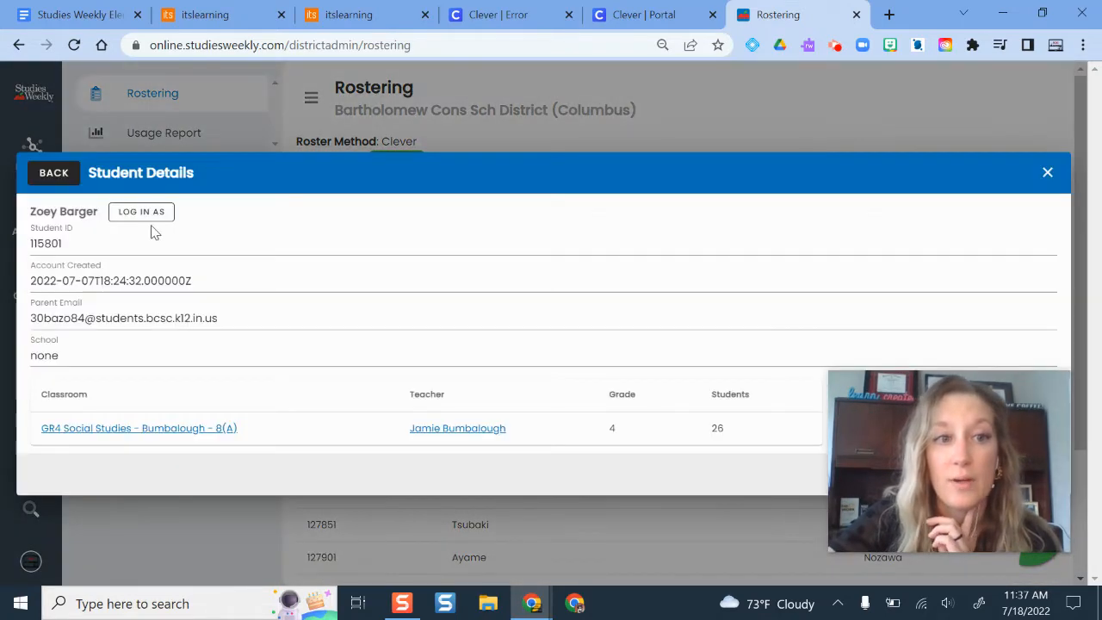
click(1045, 174)
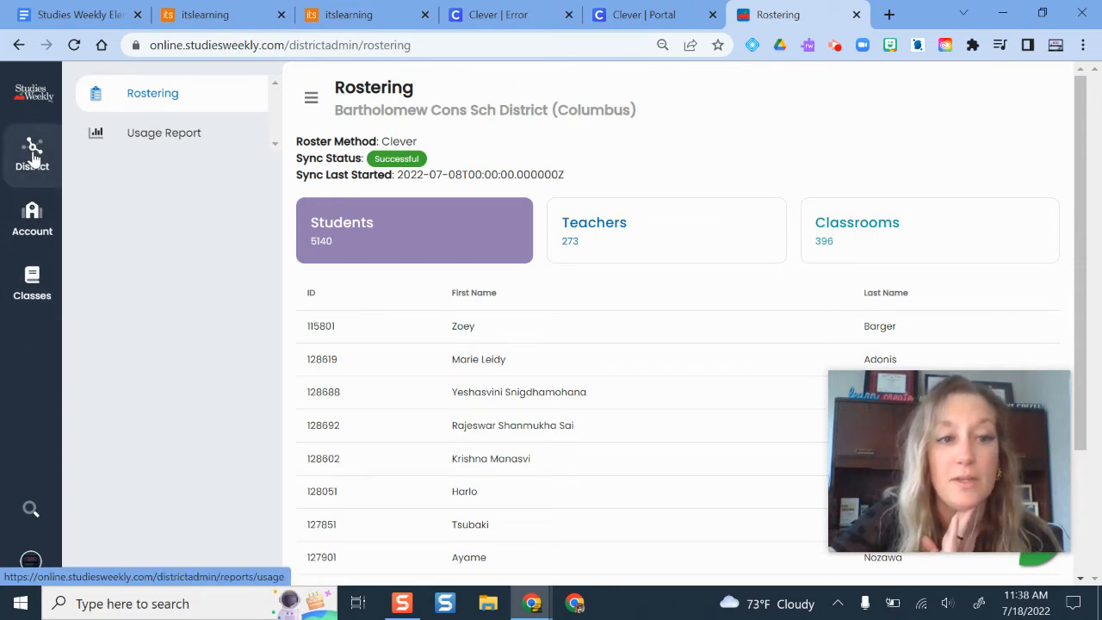
- Open the Usage Report, then the teacher Account dashboard listing the fifth-grade sample class
click(167, 142)
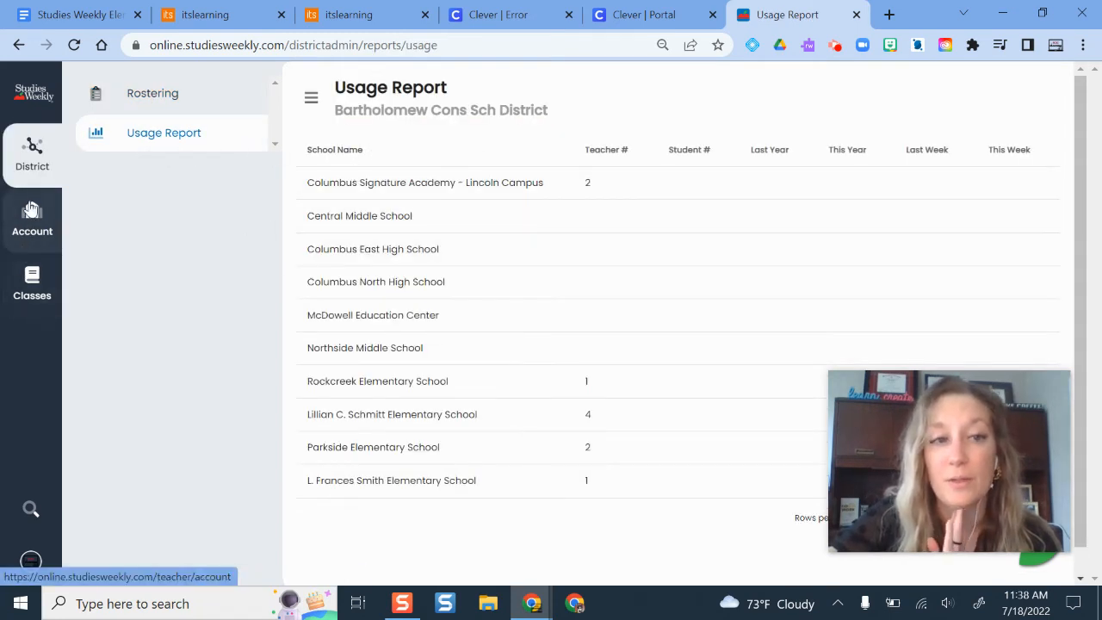
click(46, 247)
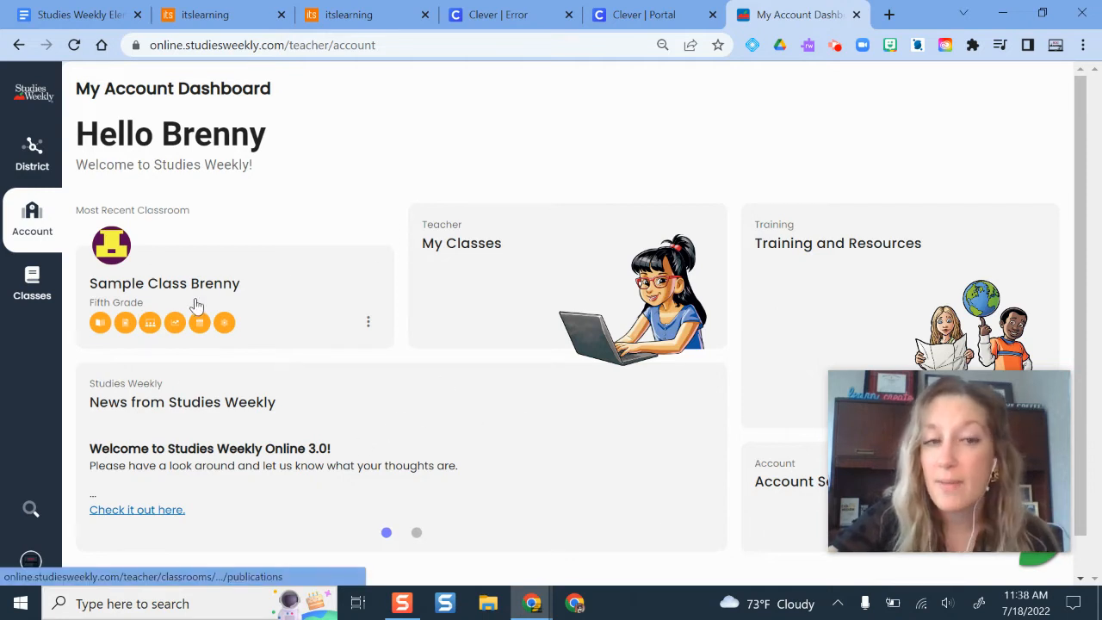
scroll(845, 300, down, 1)
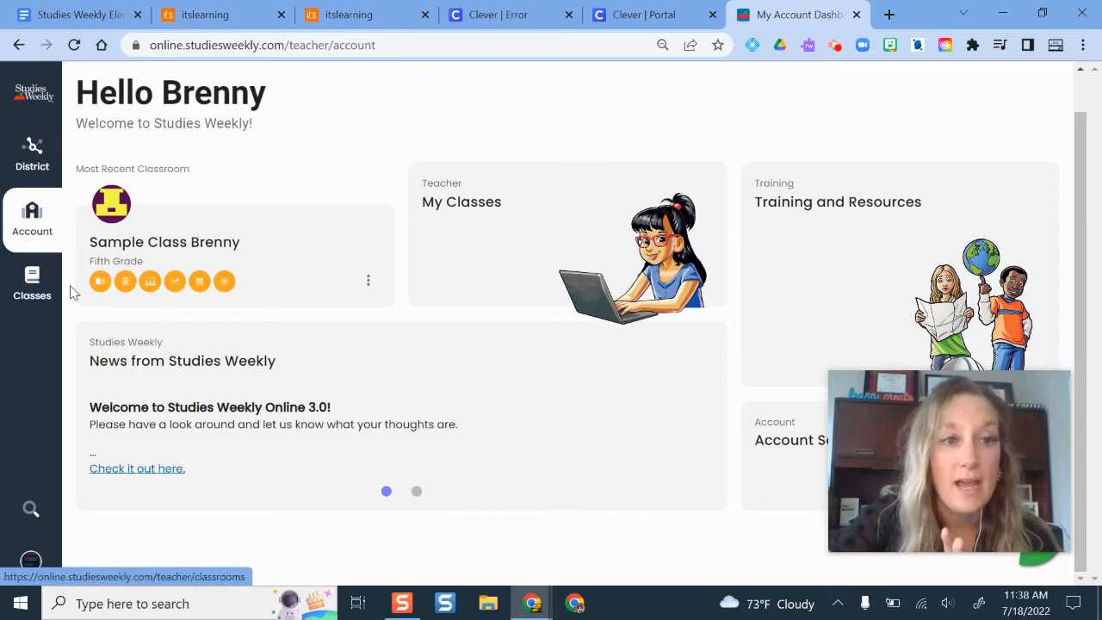
- Start a new classroom from the classes list and name it 'Sample Class 2'
click(12, 292)
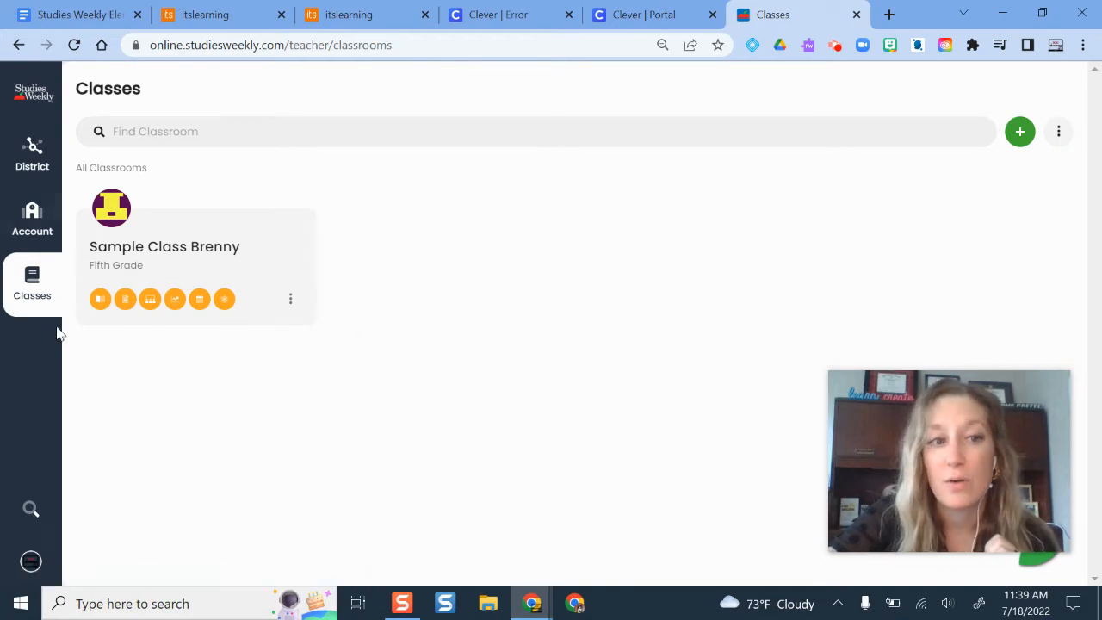
click(1018, 131)
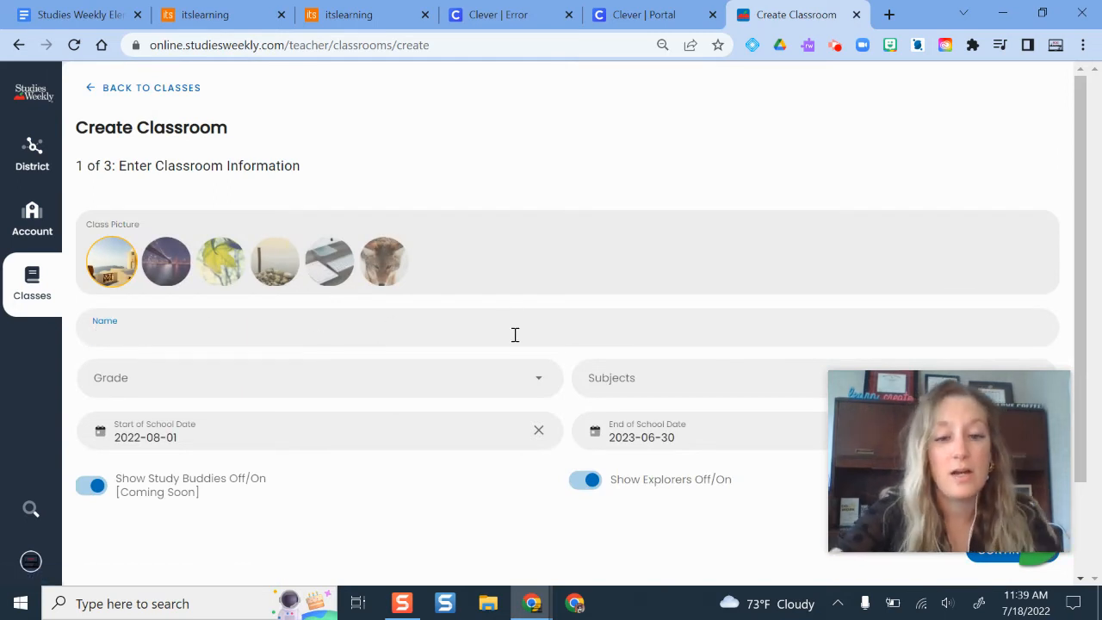
text(Sample Class 2)
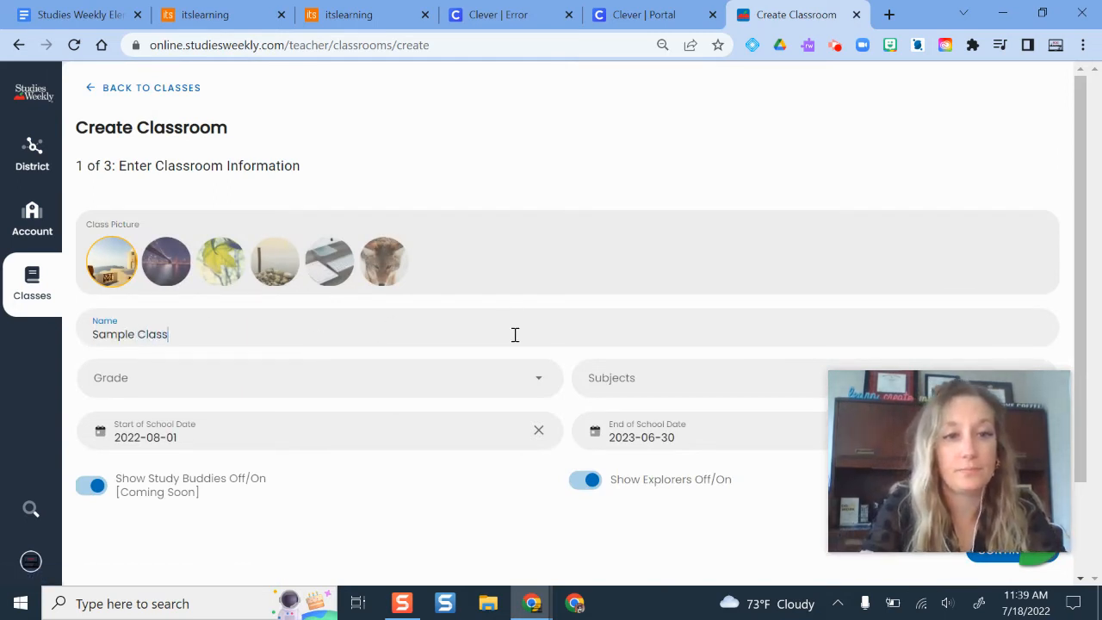
- Set the class grade to Sixth Grade and subject to Social Studies, then continue
click(511, 377)
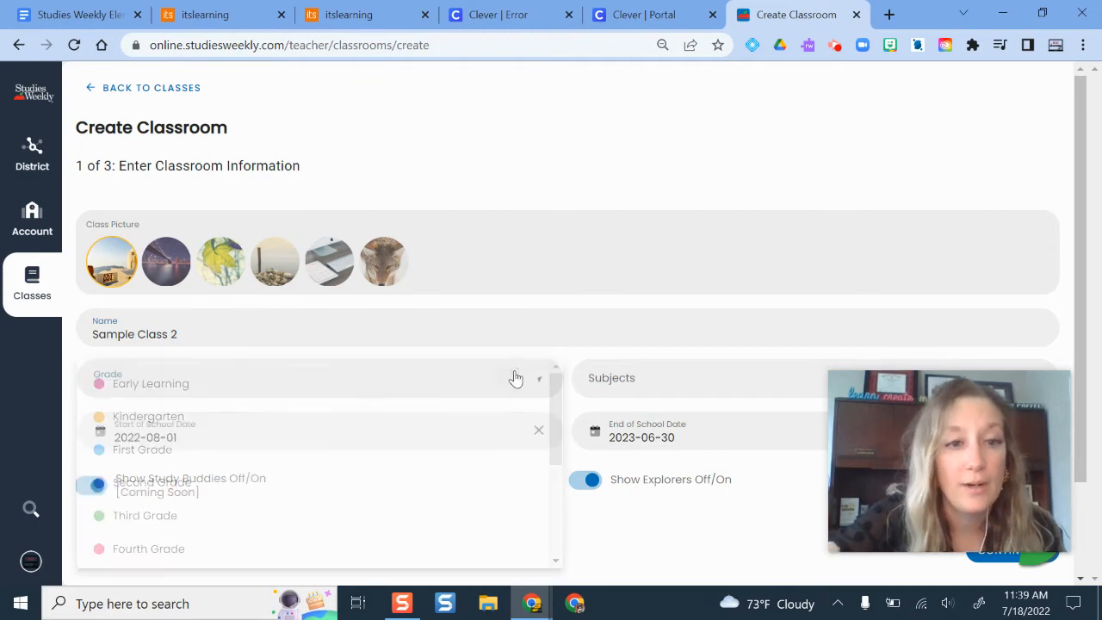
scroll(203, 486, down, 3)
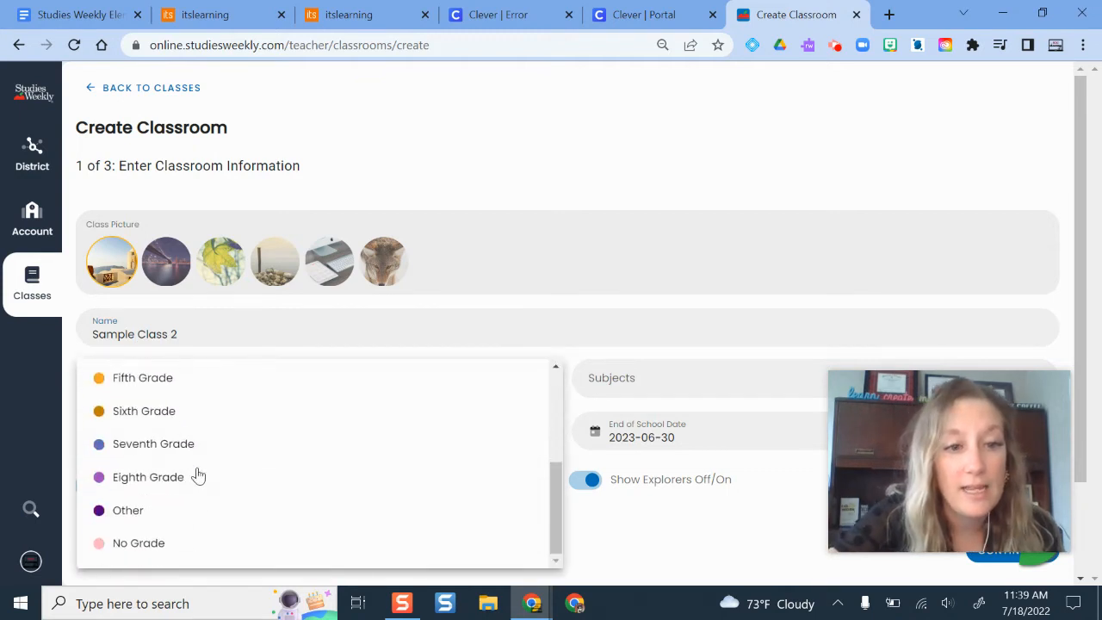
click(173, 402)
click(638, 377)
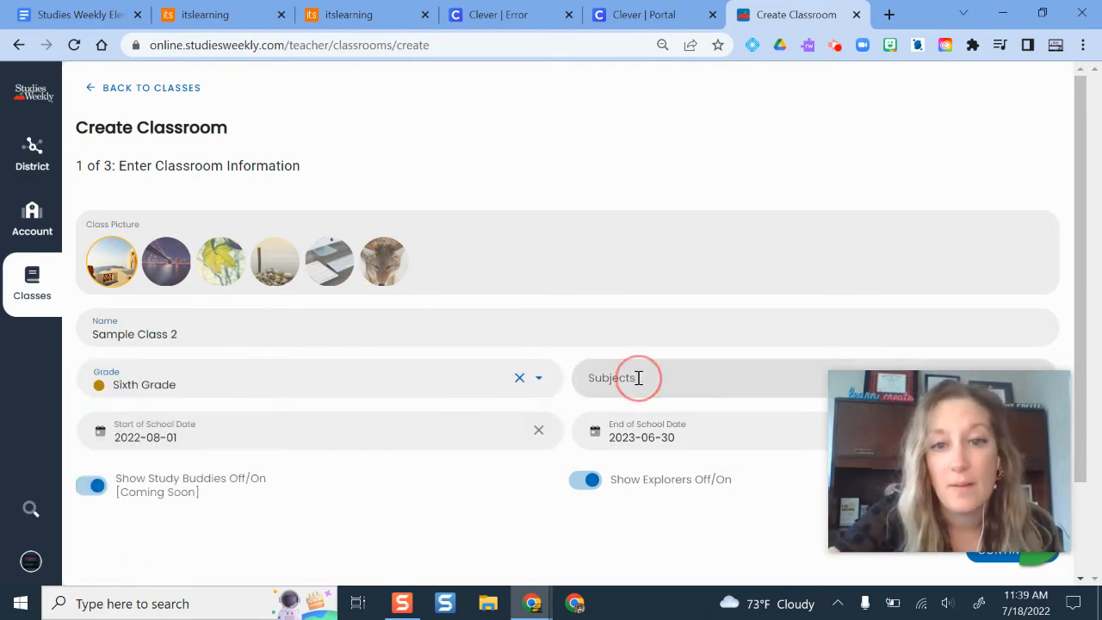
click(653, 423)
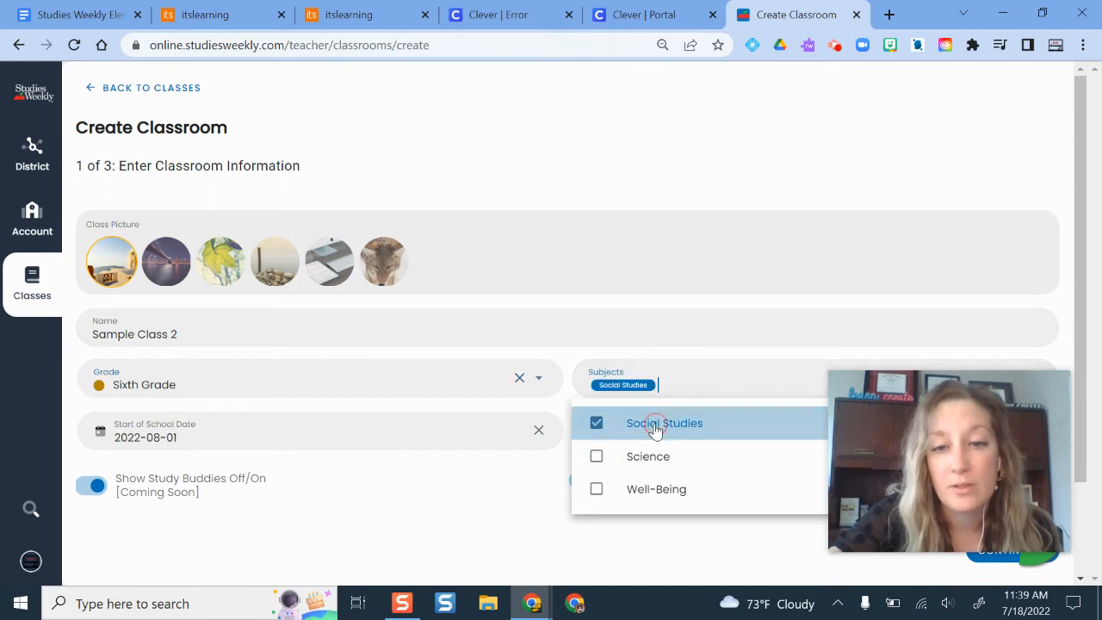
click(648, 225)
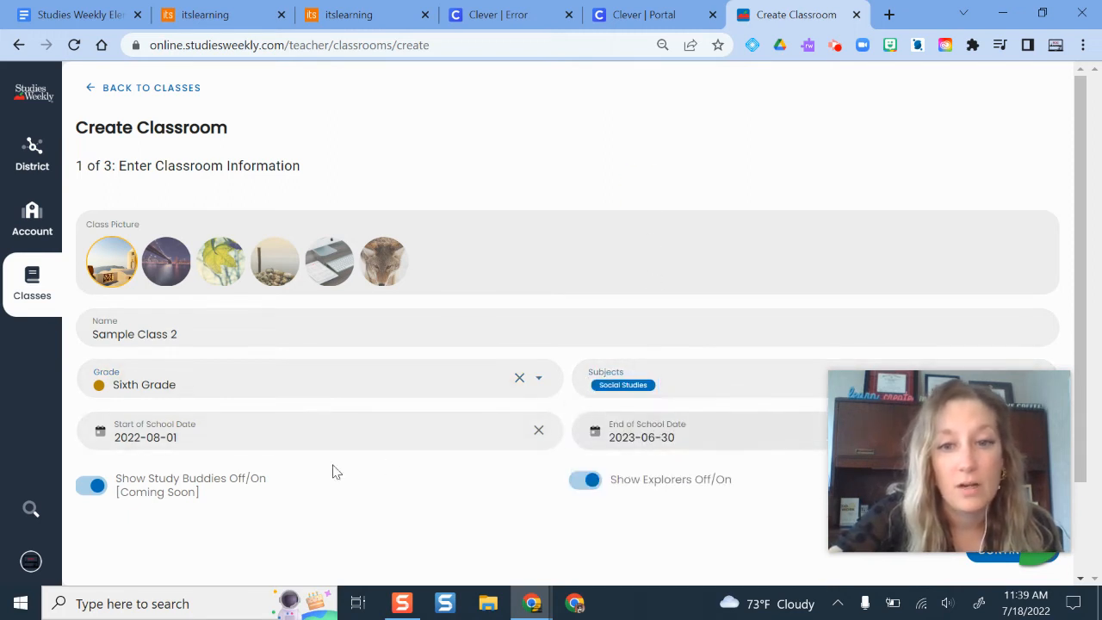
scroll(774, 383, down, 2)
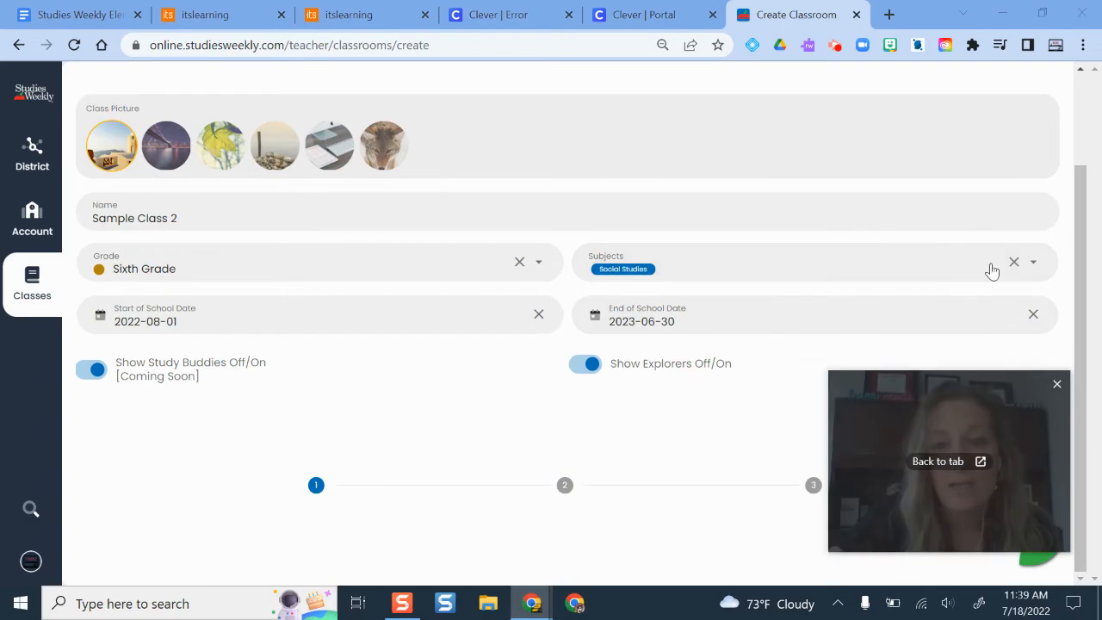
drag(946, 459, 910, 157)
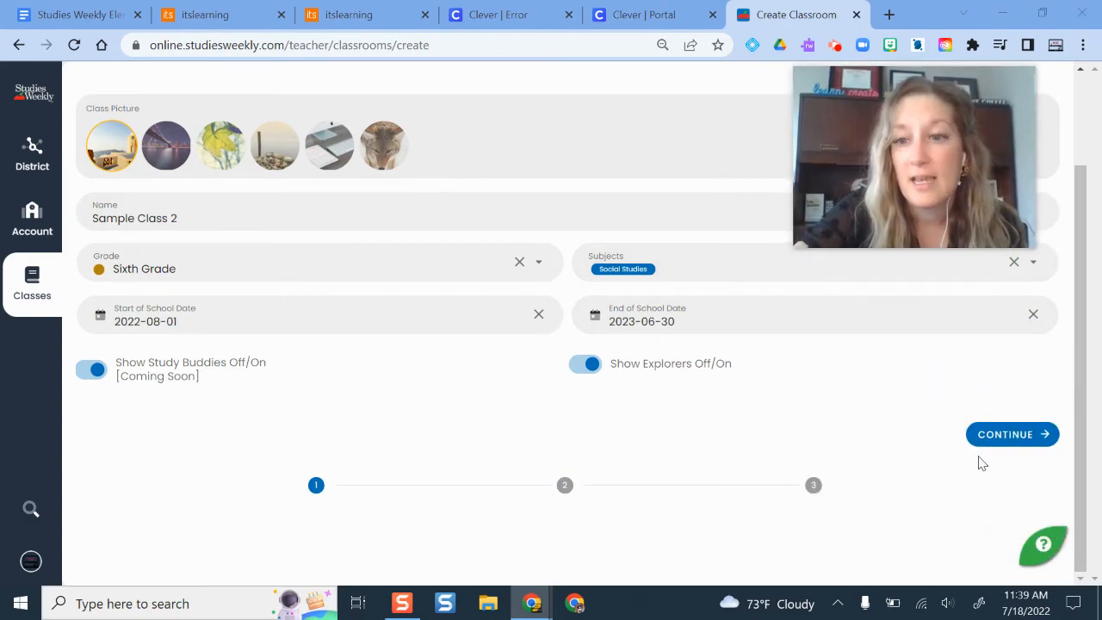
click(998, 433)
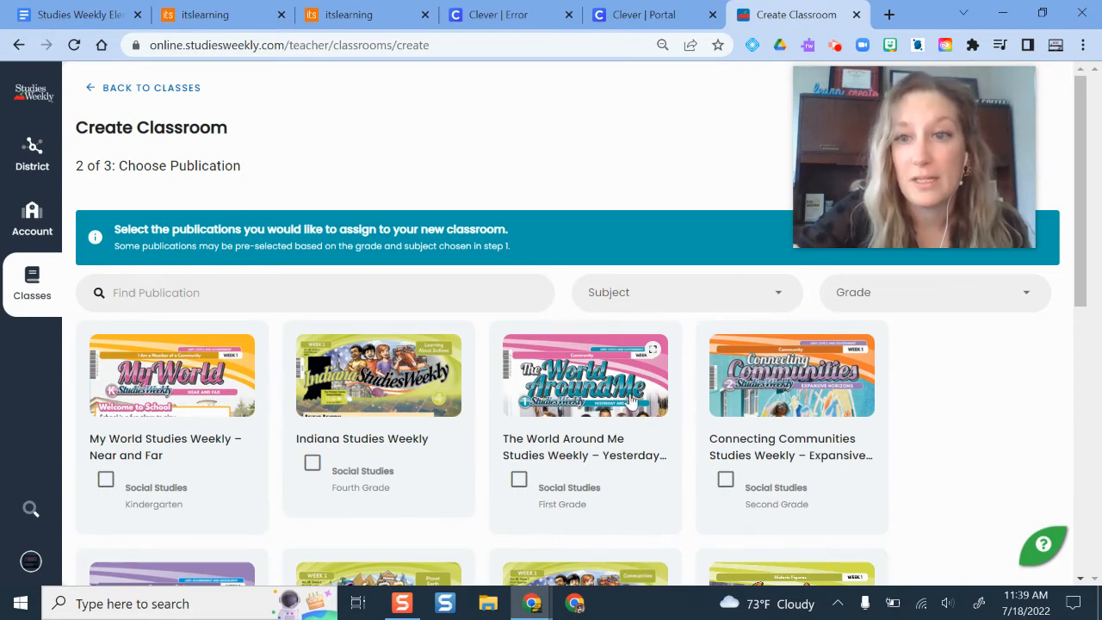
- Select the World History Studies Weekly (Grades 6–7) publication and continue to student entry
scroll(631, 398, down, 5)
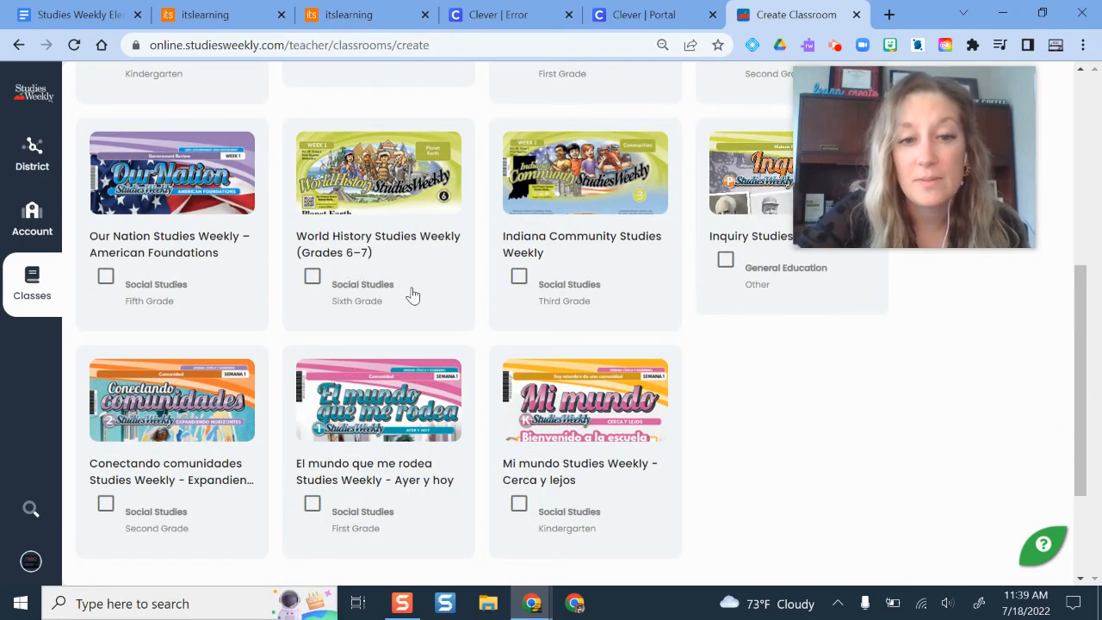
scroll(412, 295, up, 5)
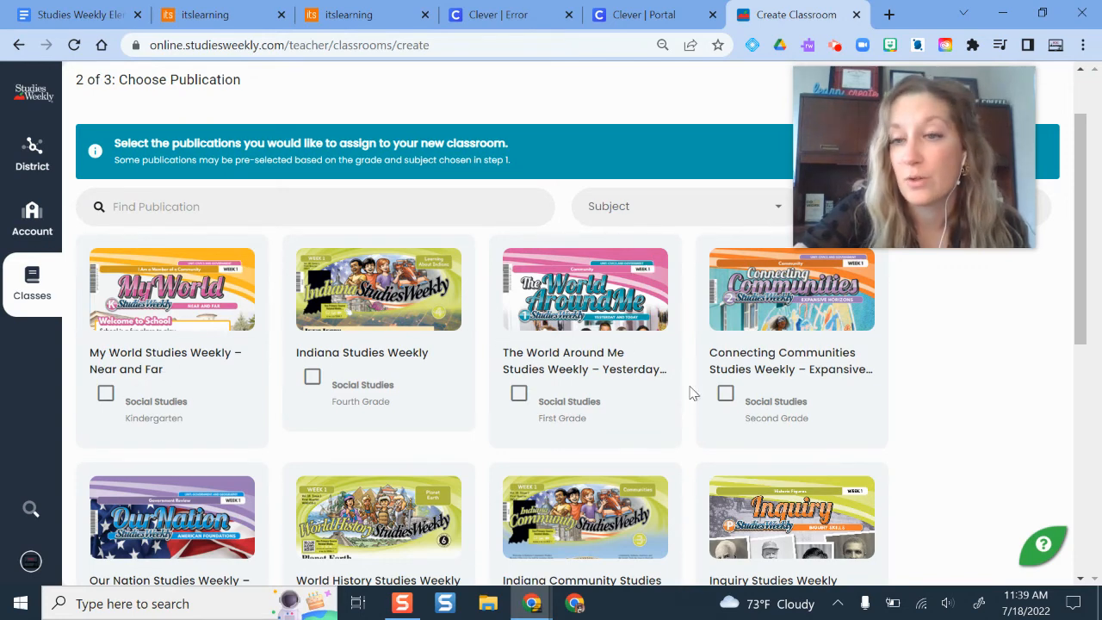
scroll(688, 393, down, 1)
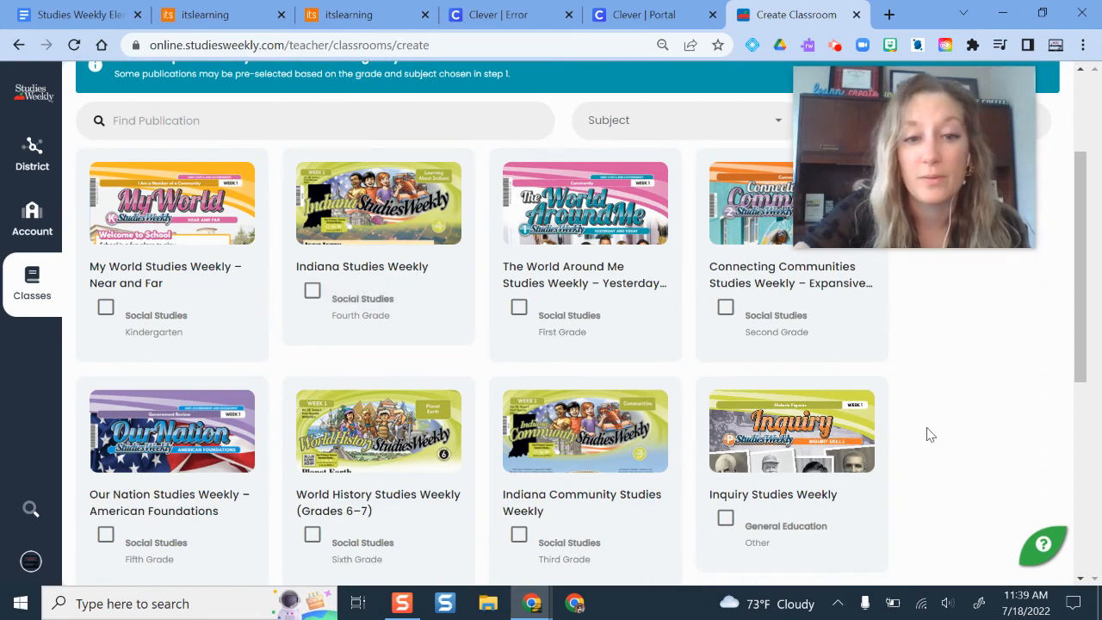
scroll(929, 434, down, 2)
click(312, 363)
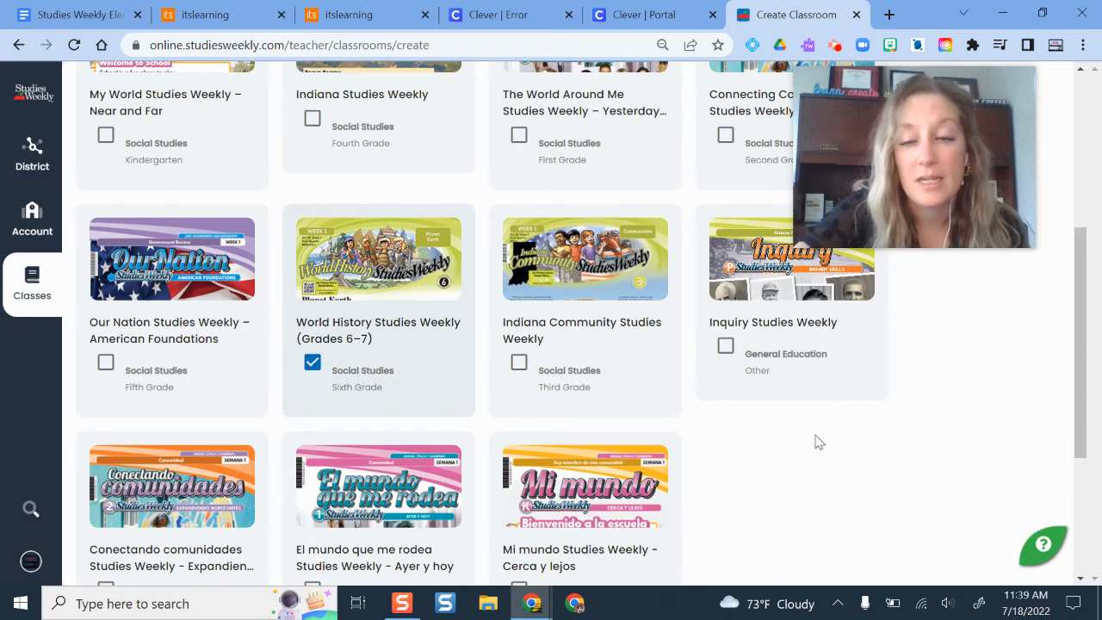
scroll(818, 442, down, 3)
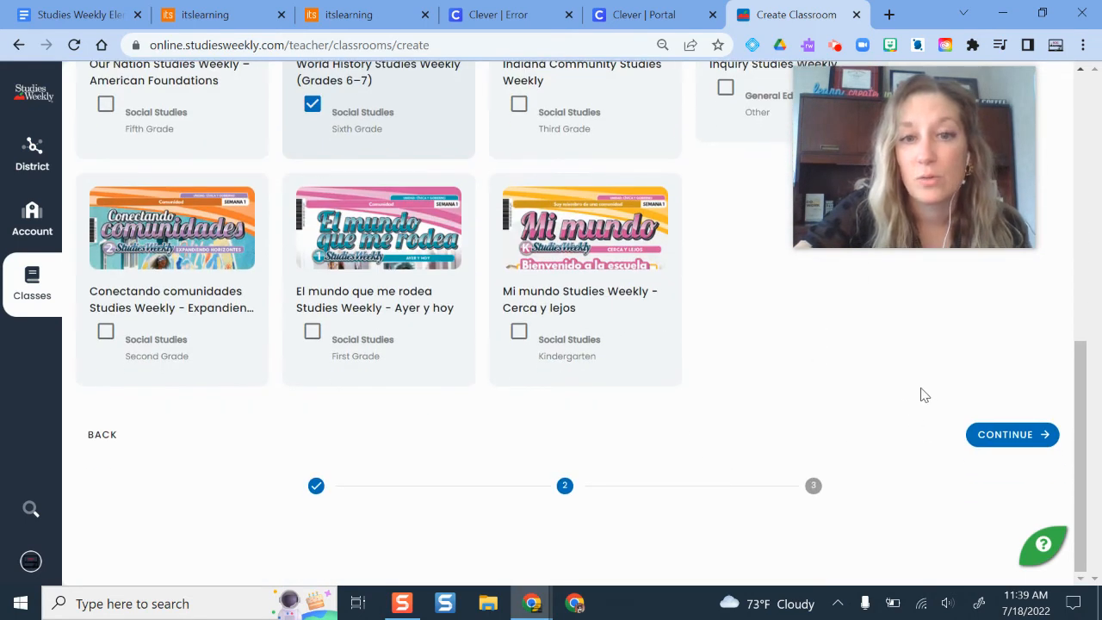
click(1005, 436)
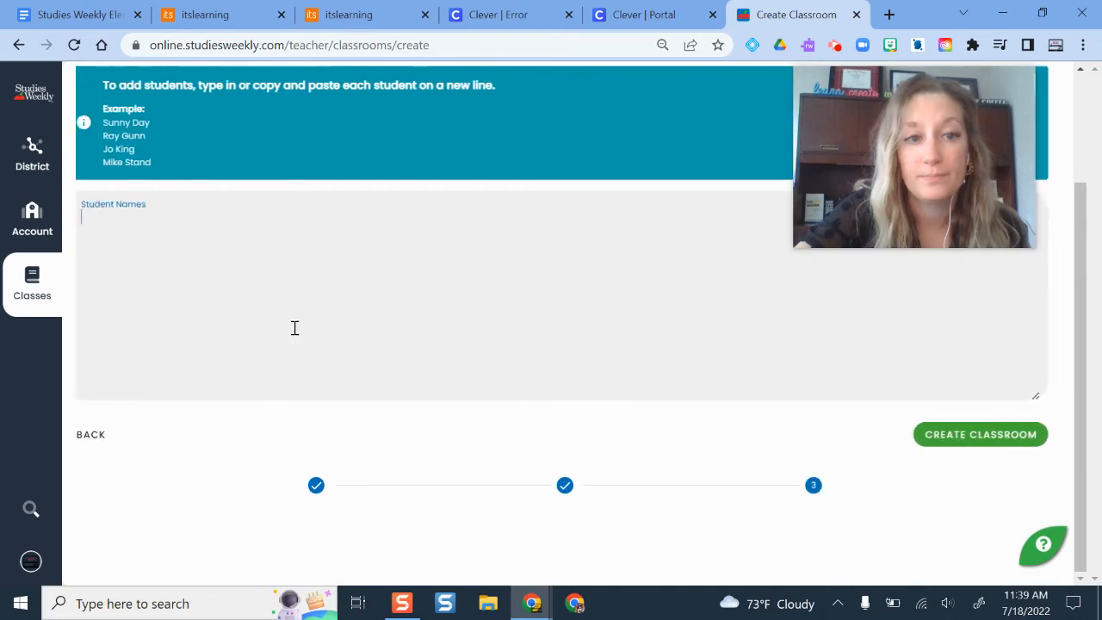
- Create Sample Class 2 with no student names, then bring up the add-publication list
scroll(382, 328, up, 2)
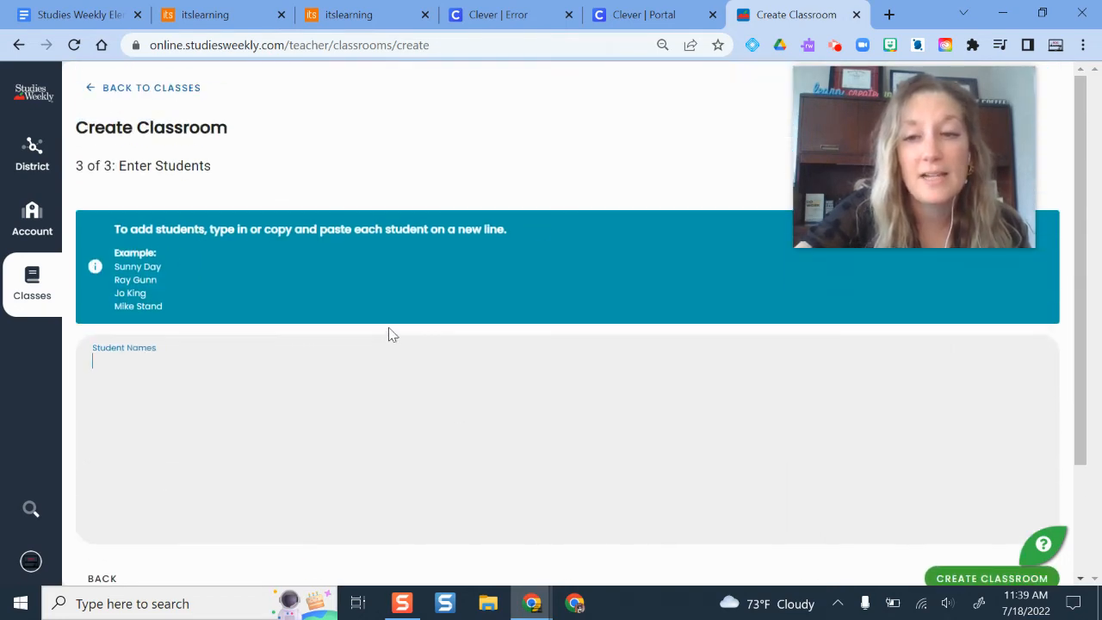
scroll(430, 337, down, 2)
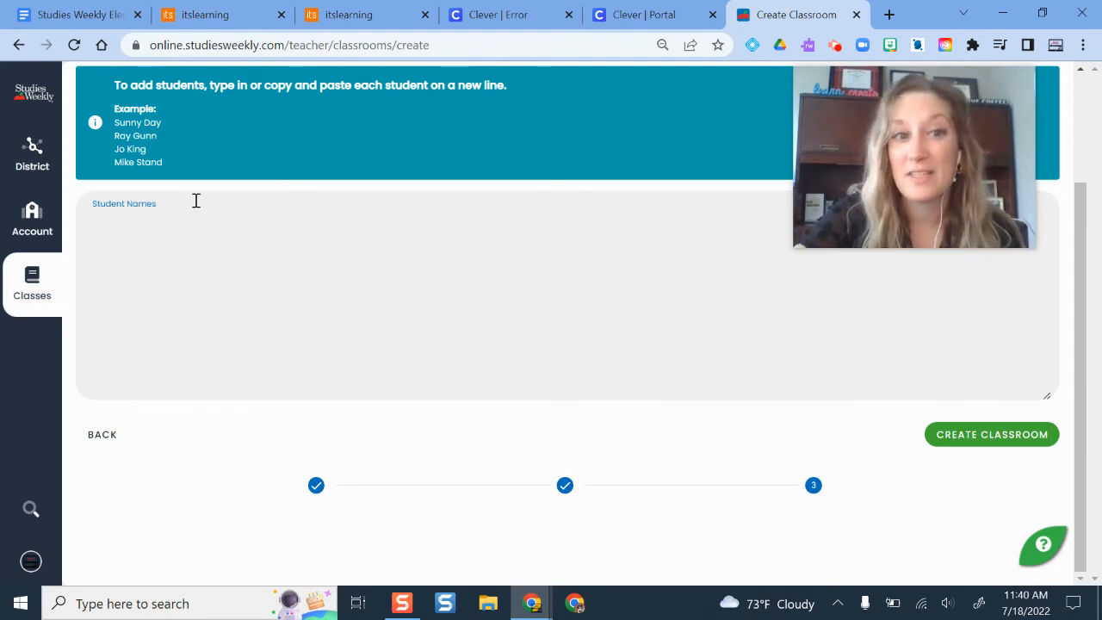
click(964, 445)
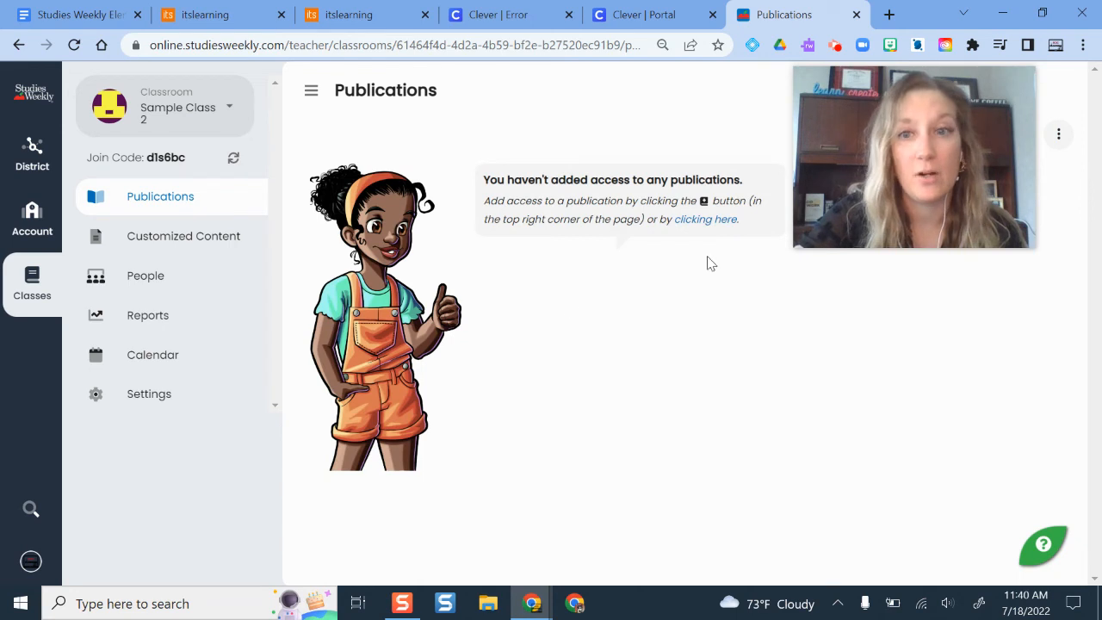
drag(938, 243, 964, 454)
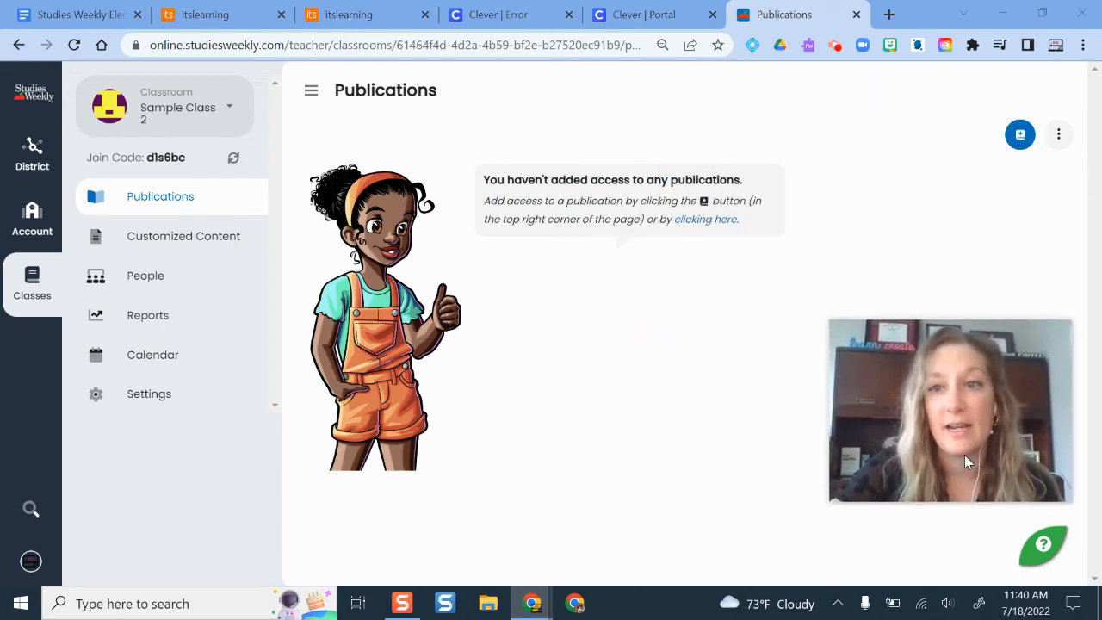
click(1018, 133)
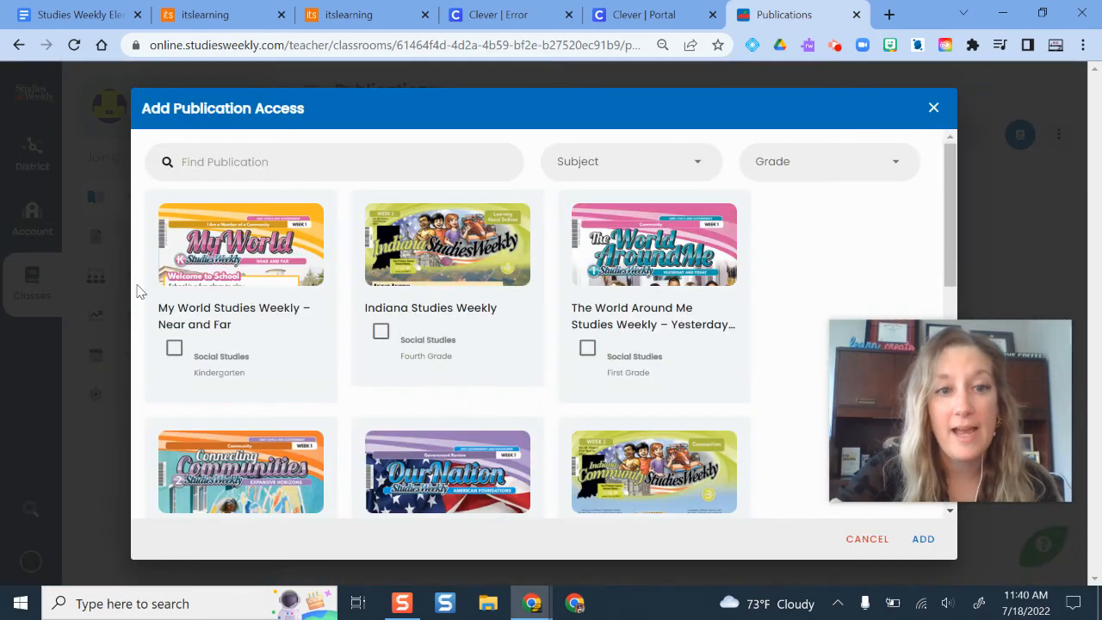
- Browse available titles like Indiana and Our Nation Studies Weekly, then close without adding any
scroll(485, 358, down, 7)
scroll(344, 356, up, 3)
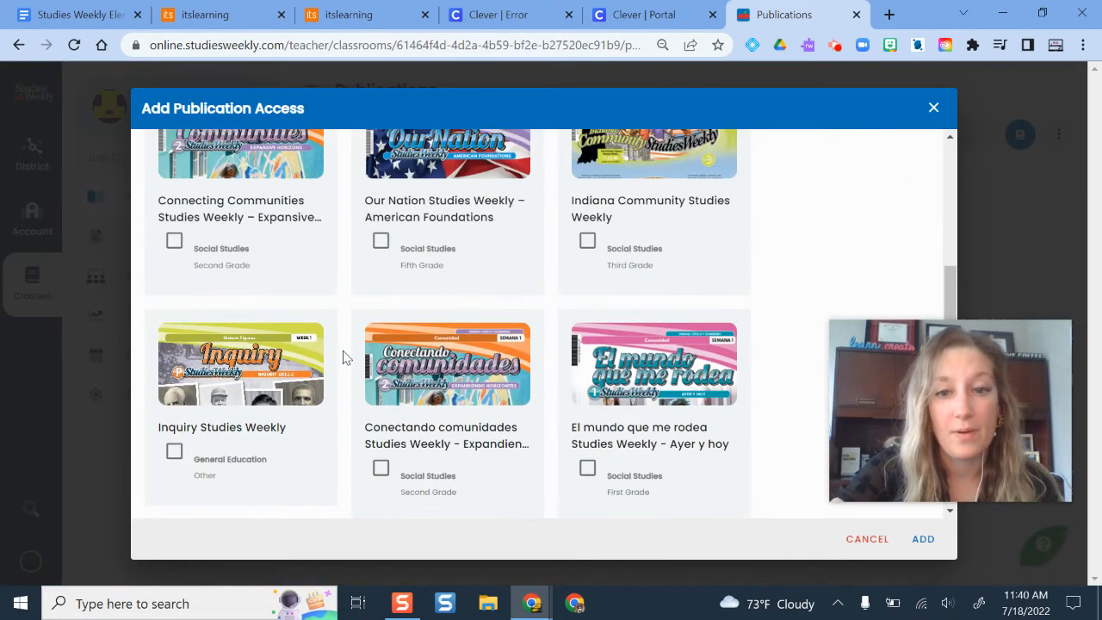
scroll(379, 241, up, 3)
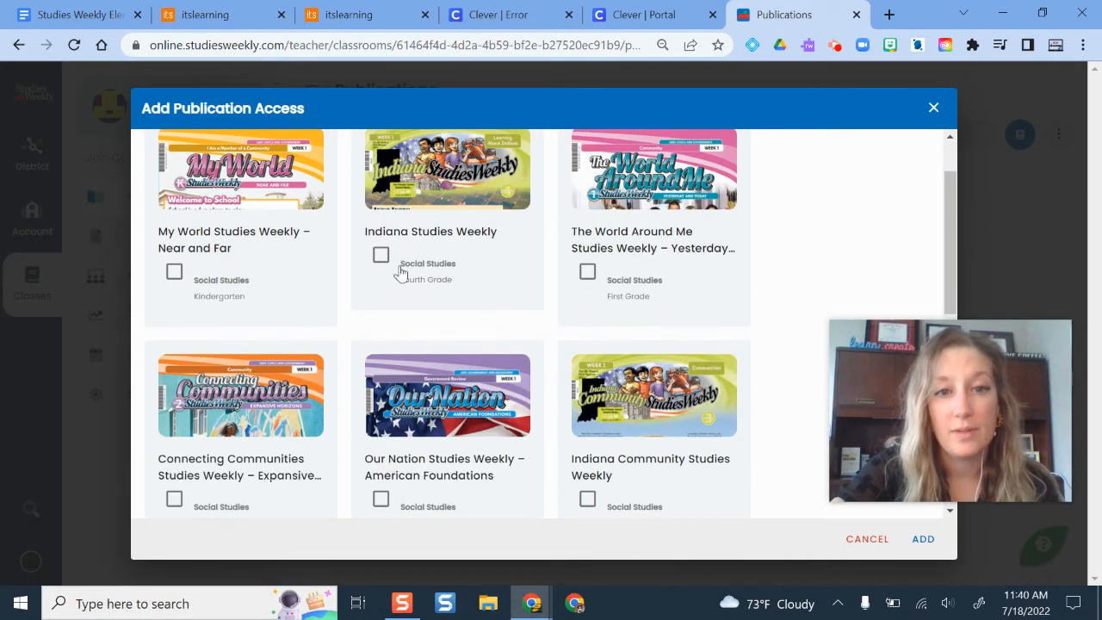
scroll(688, 281, down, 2)
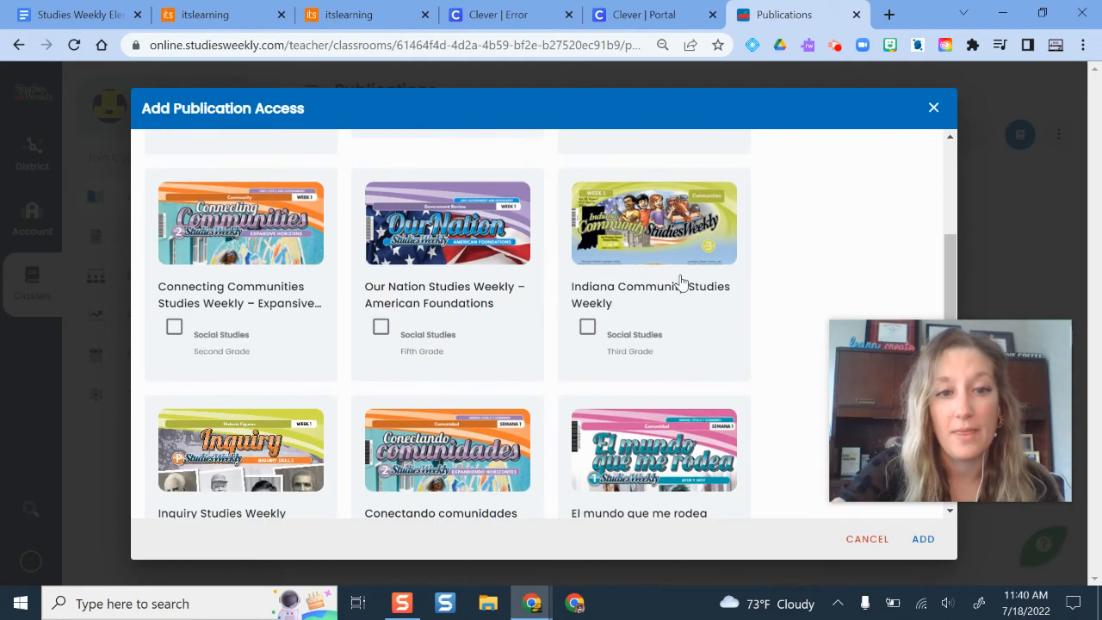
scroll(508, 332, down, 4)
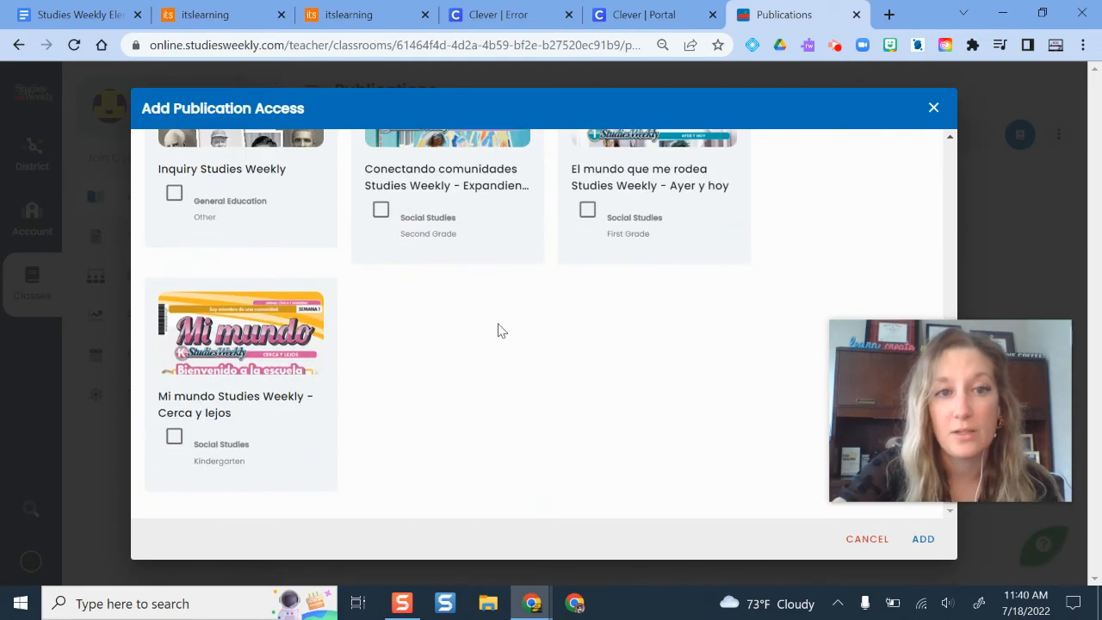
scroll(485, 325, up, 10)
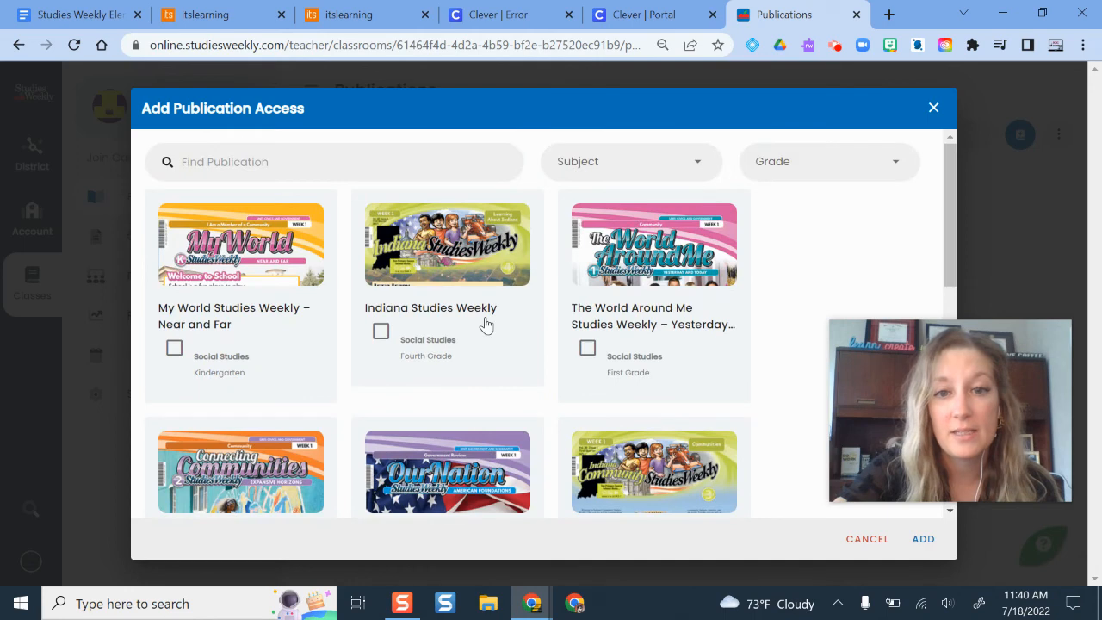
scroll(487, 324, down, 1)
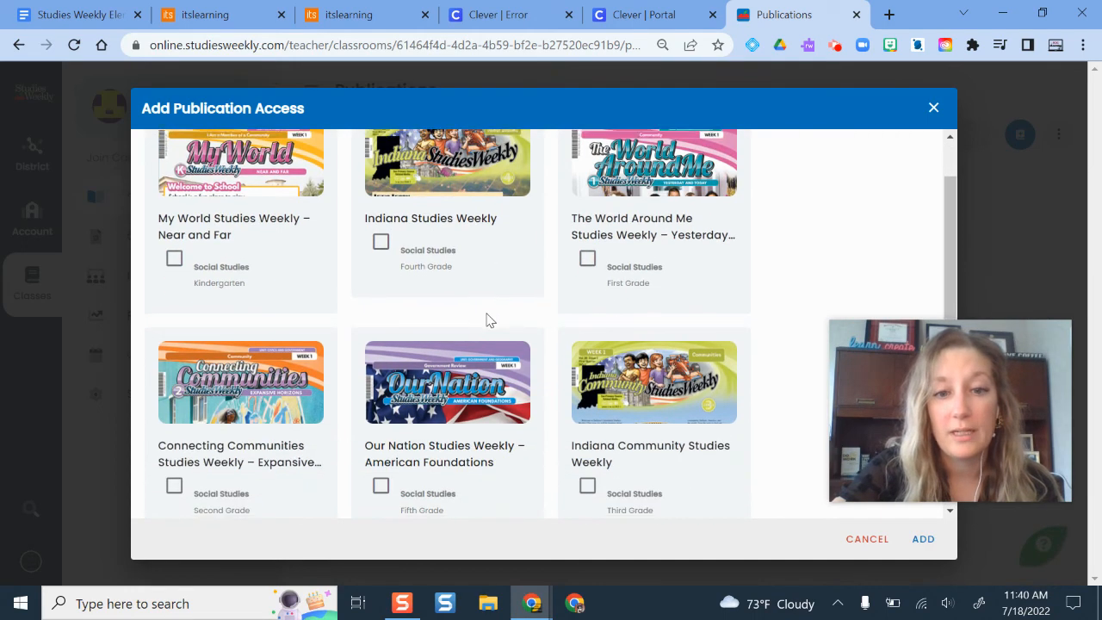
scroll(487, 323, down, 1)
scroll(488, 320, down, 2)
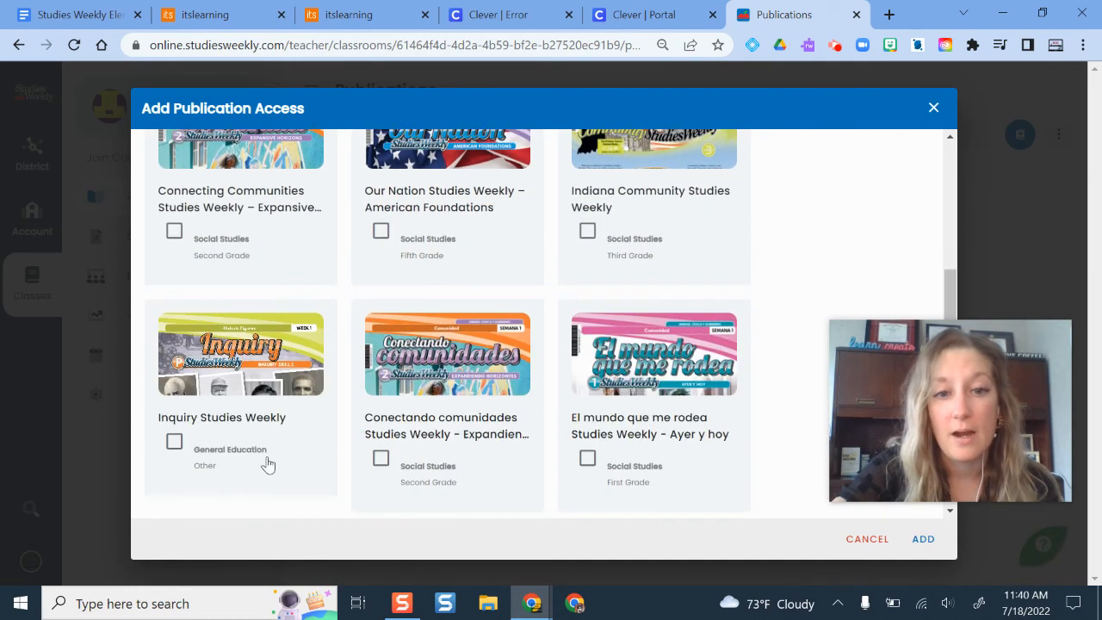
scroll(651, 314, up, 3)
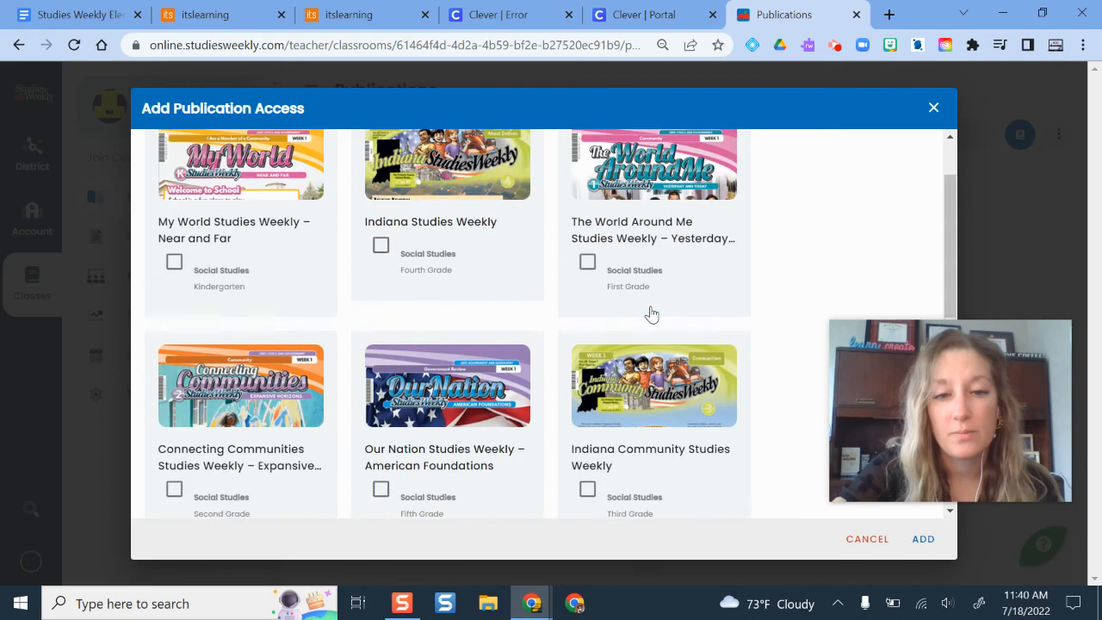
click(933, 106)
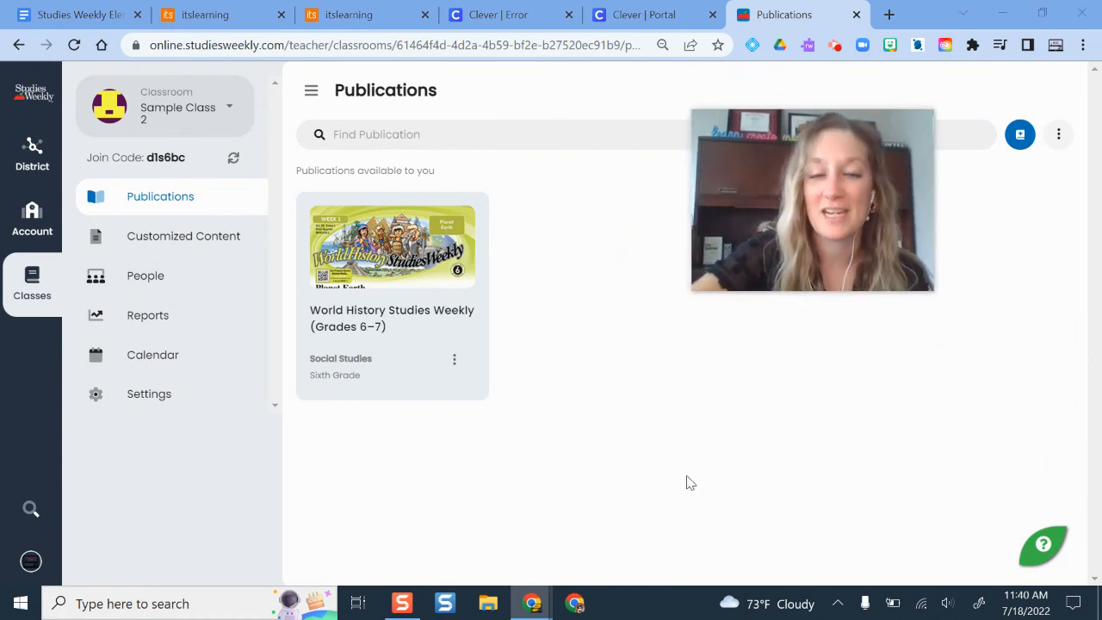
drag(873, 241, 971, 340)
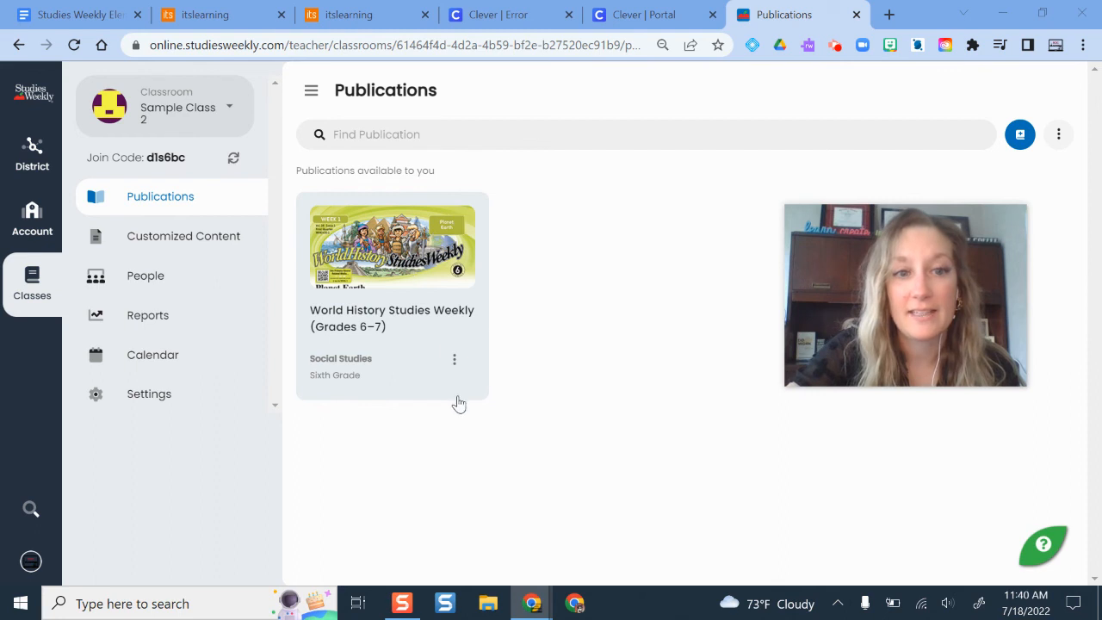
click(141, 240)
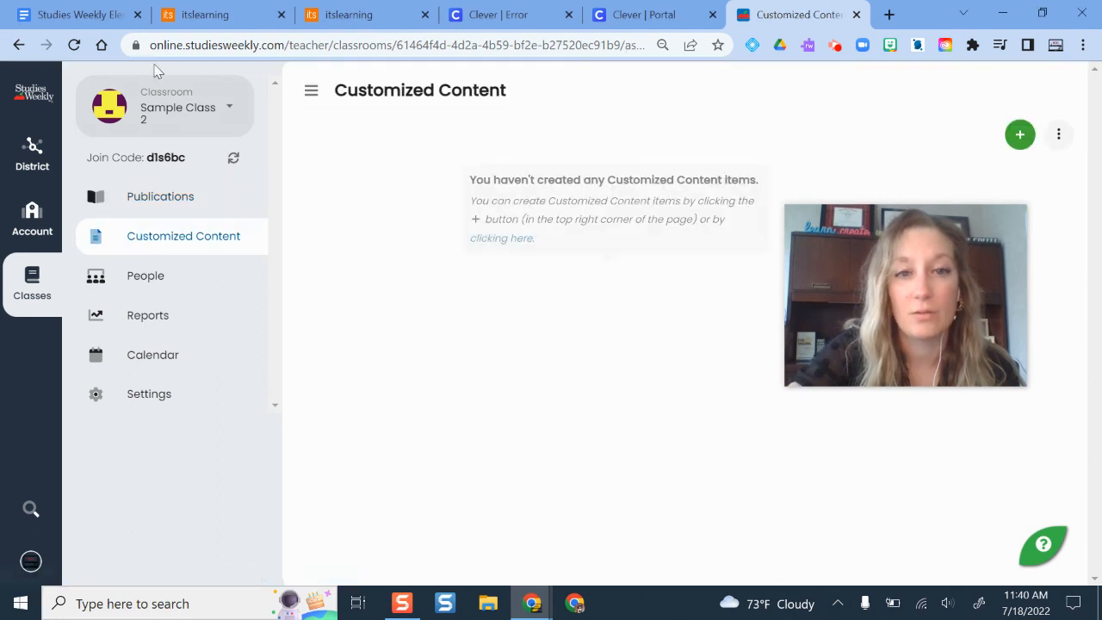
click(140, 207)
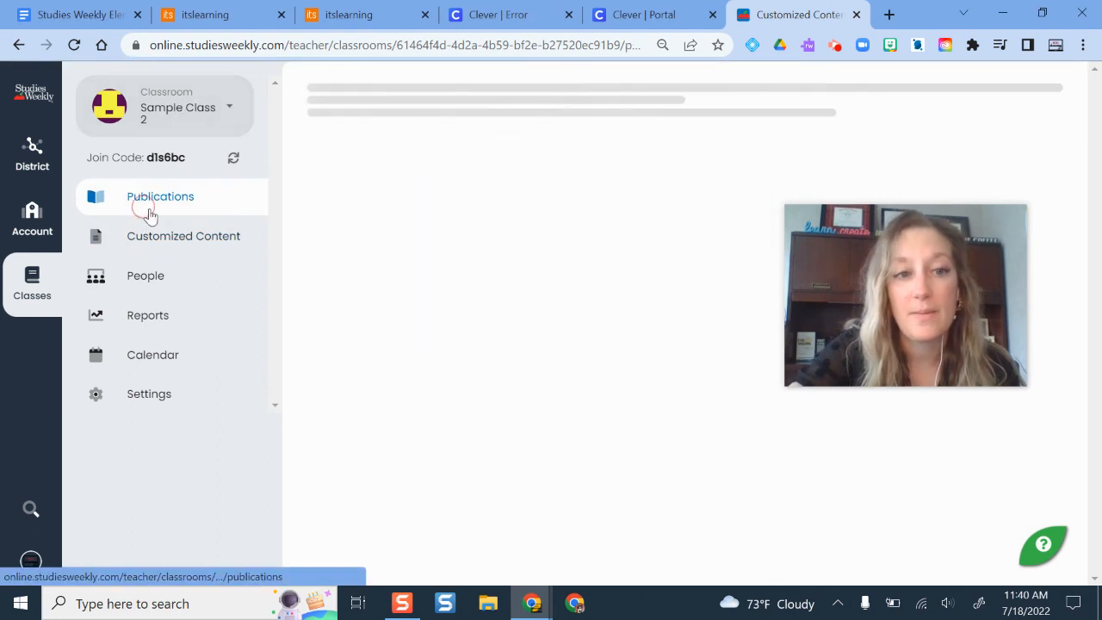